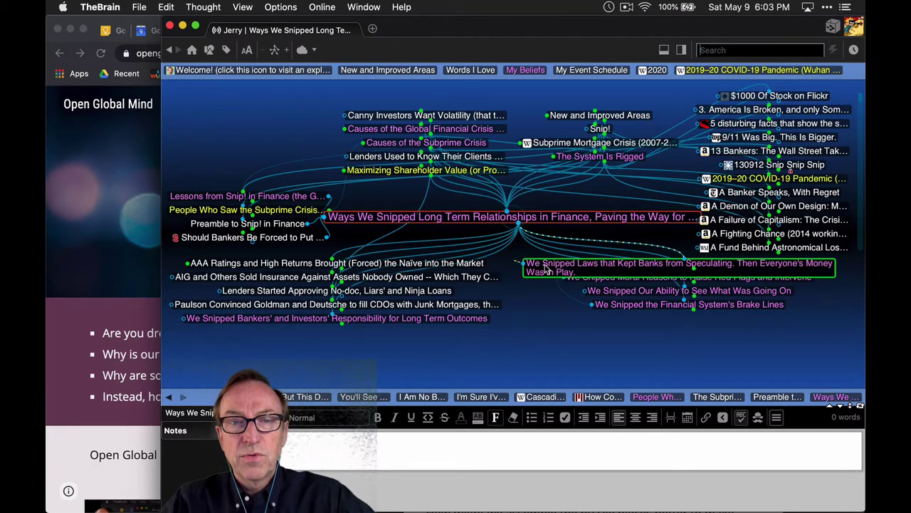
- Browse from 'We Snipped Laws…' to 'Foreclosure Phil…' and 'Phil Gramm', then recentre on 'Foreclosure Phil'
left_click(545, 264)
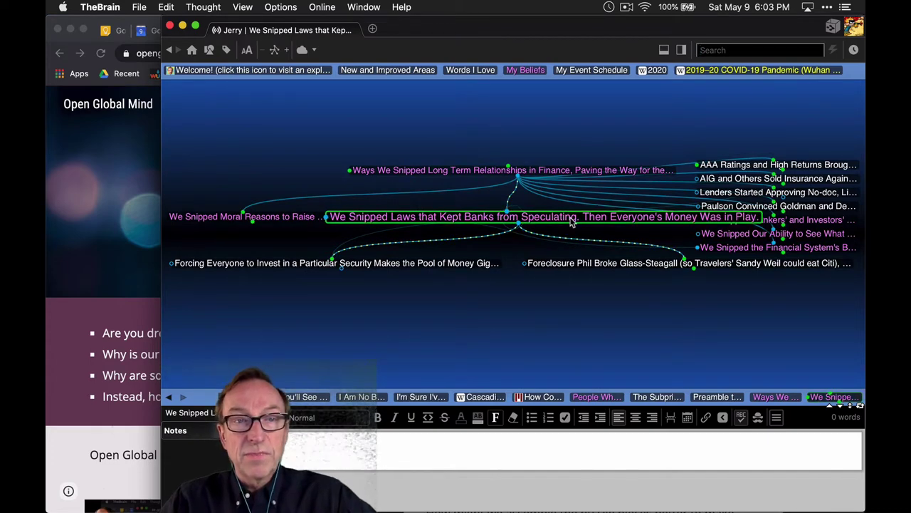
left_click(549, 268)
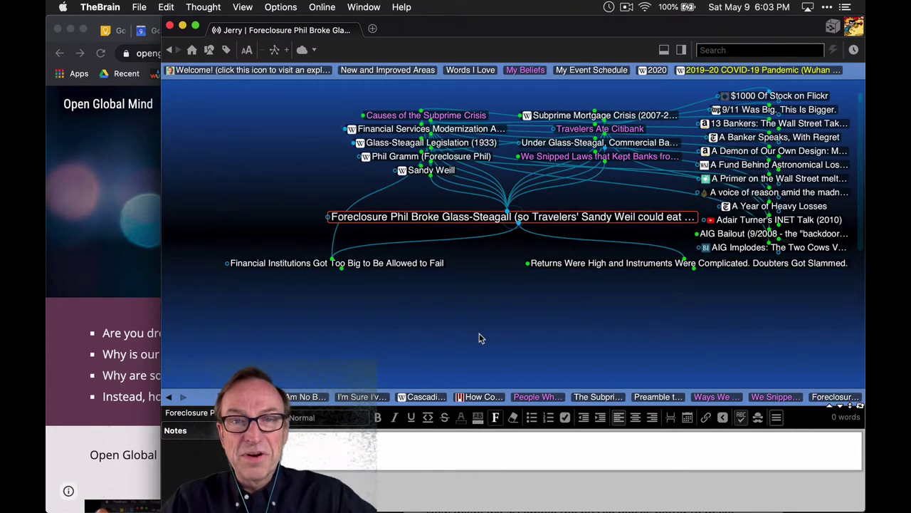
left_click(468, 160)
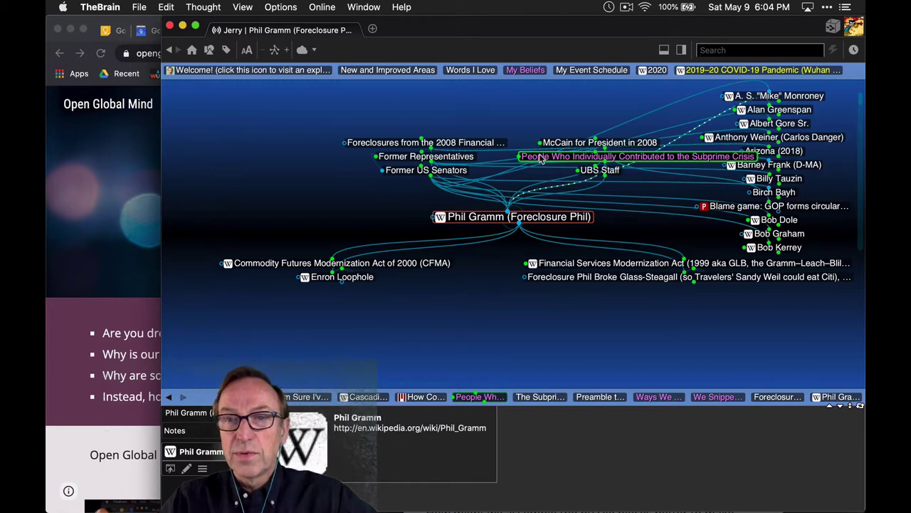
left_click(547, 278)
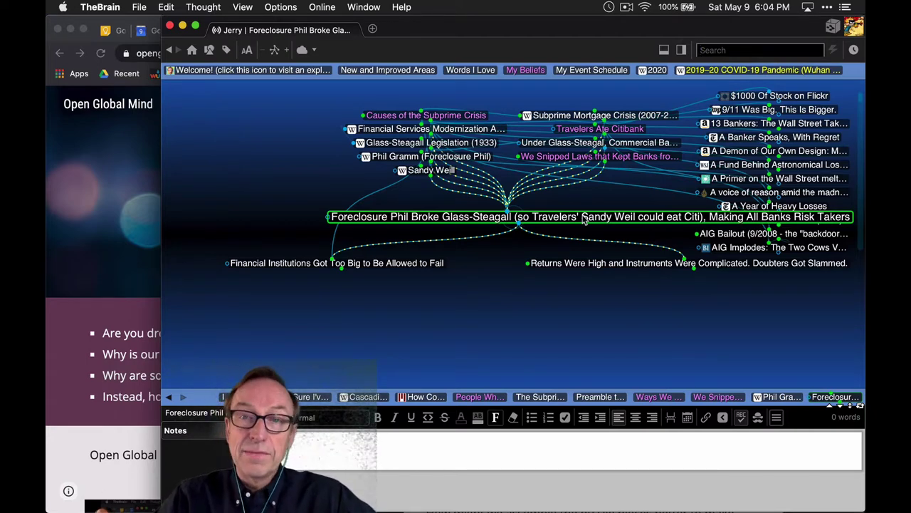
left_click(541, 143)
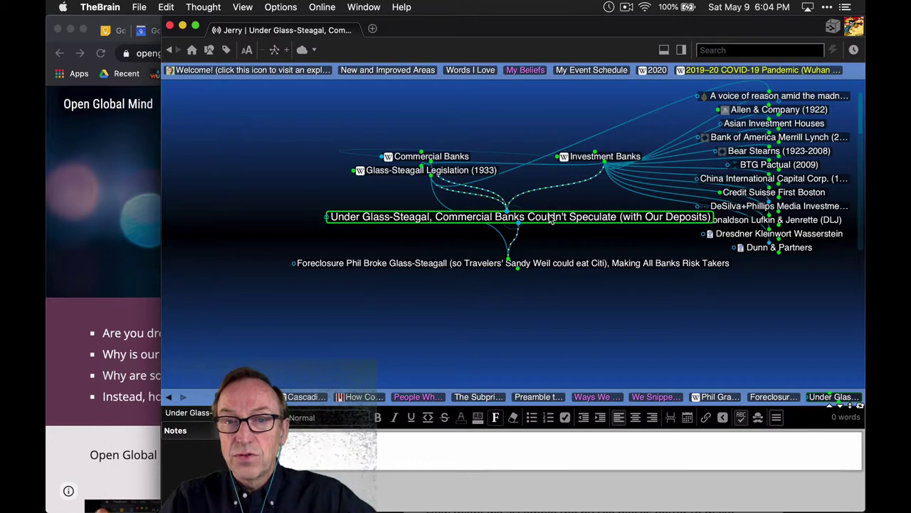
left_click(428, 171)
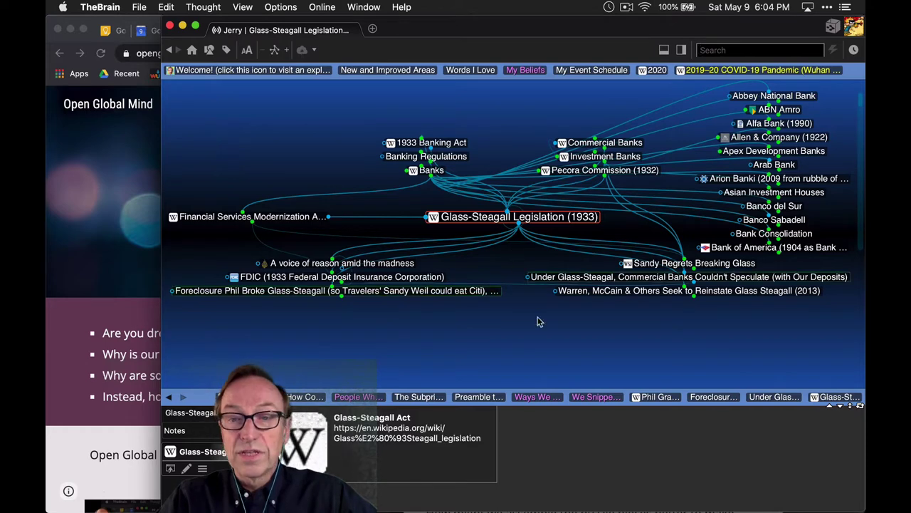
left_click(485, 290)
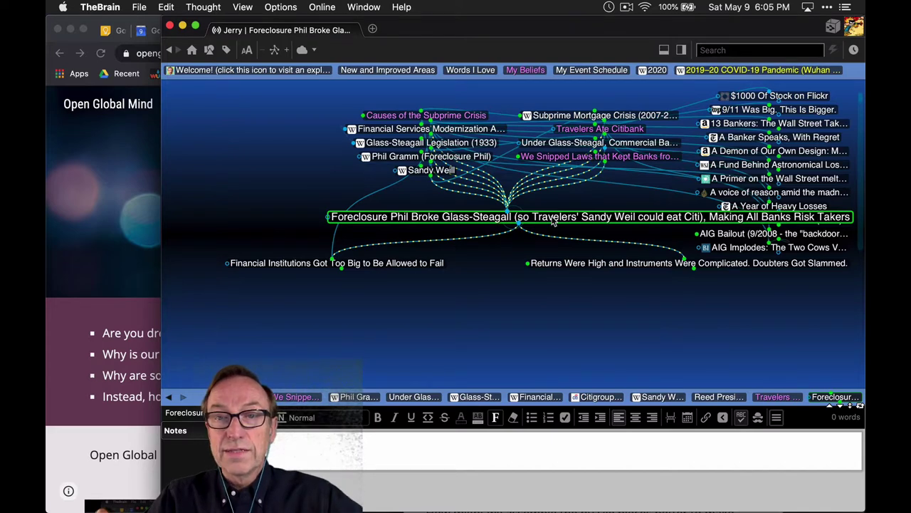
left_click(599, 129)
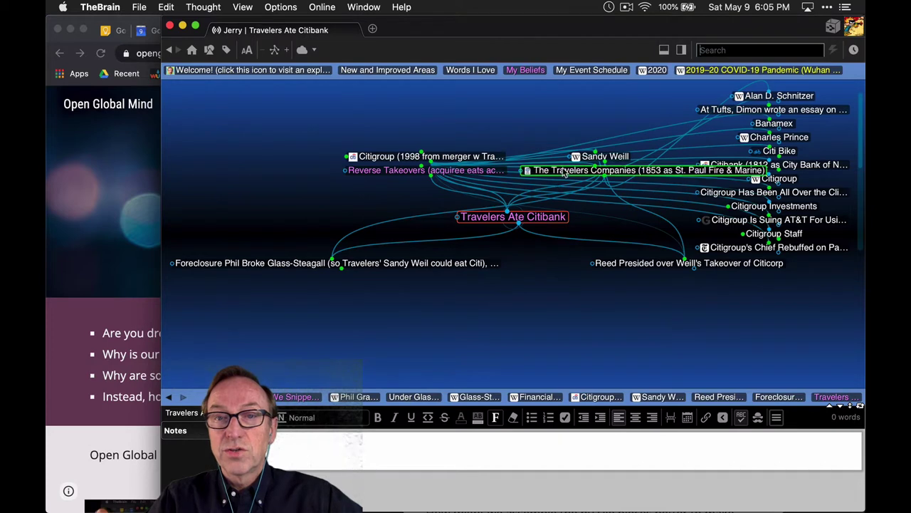
left_click(565, 171)
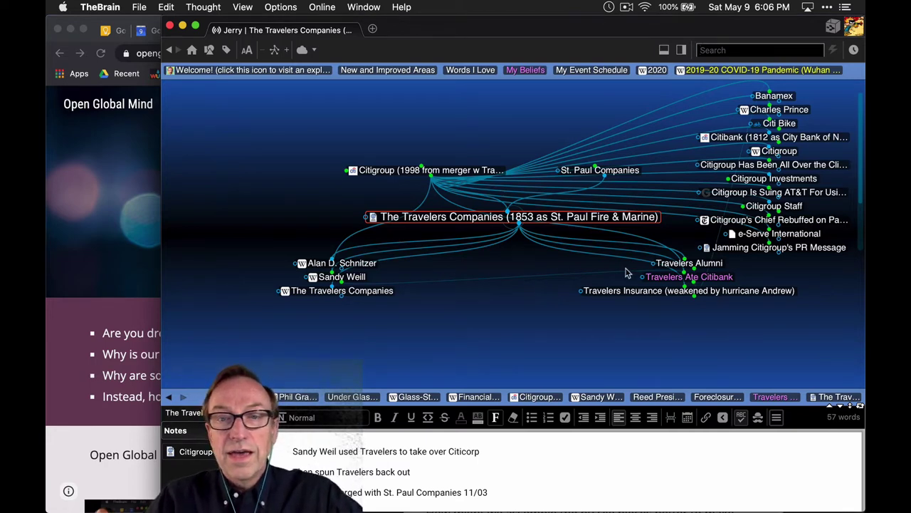
left_click(469, 173)
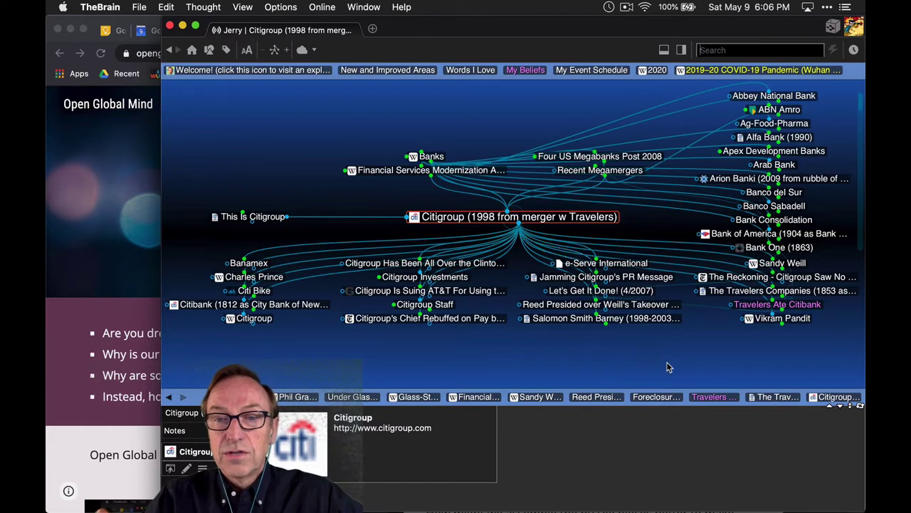
left_click(650, 397)
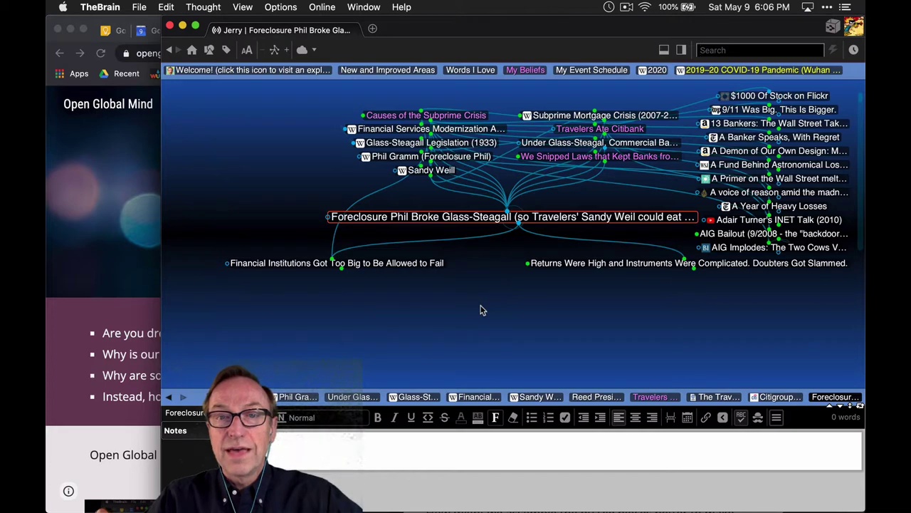
- Visit 'Financial Services Modernization Act' and 'Sandy Regrets Breaking Glass', then return via history to 'We Snipped Laws…'
left_click(463, 130)
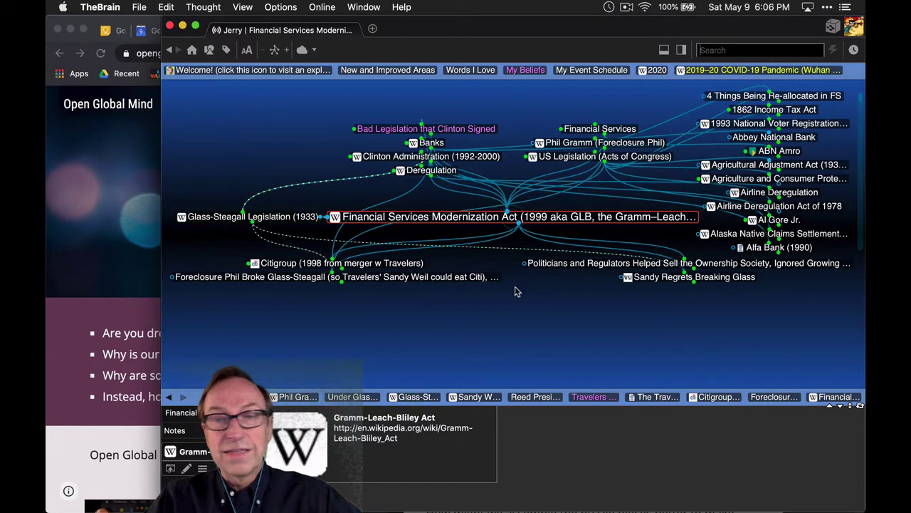
left_click(652, 279)
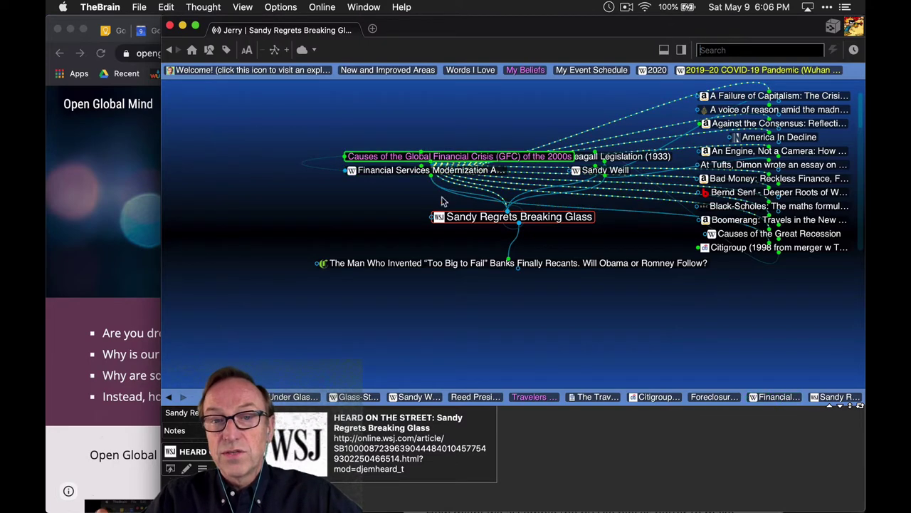
left_click(712, 396)
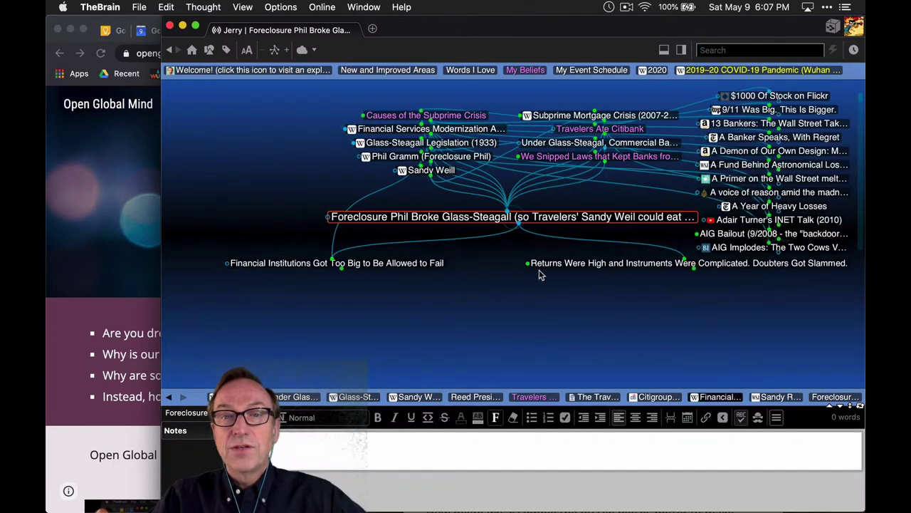
left_click(548, 159)
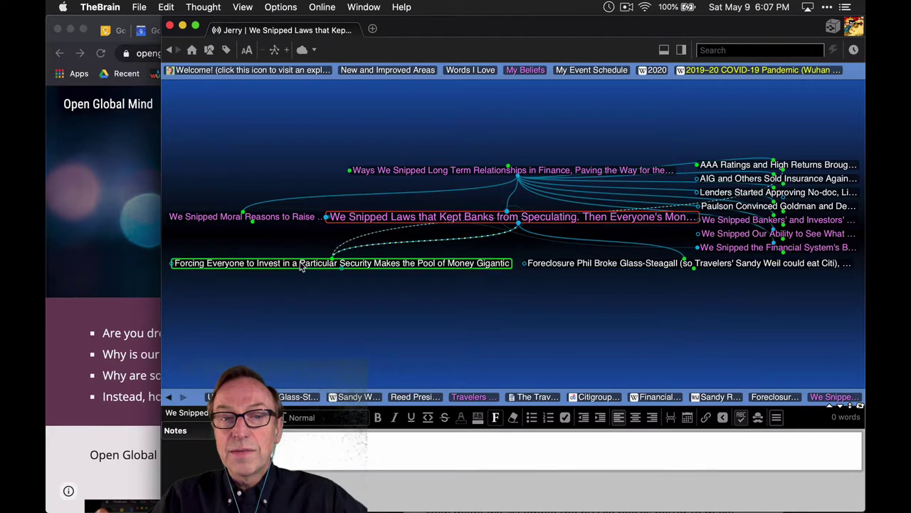
- Open 'Forcing Everyone to Invest…', detour to 'Canny Investors Want Volatility', and return to it
left_click(301, 265)
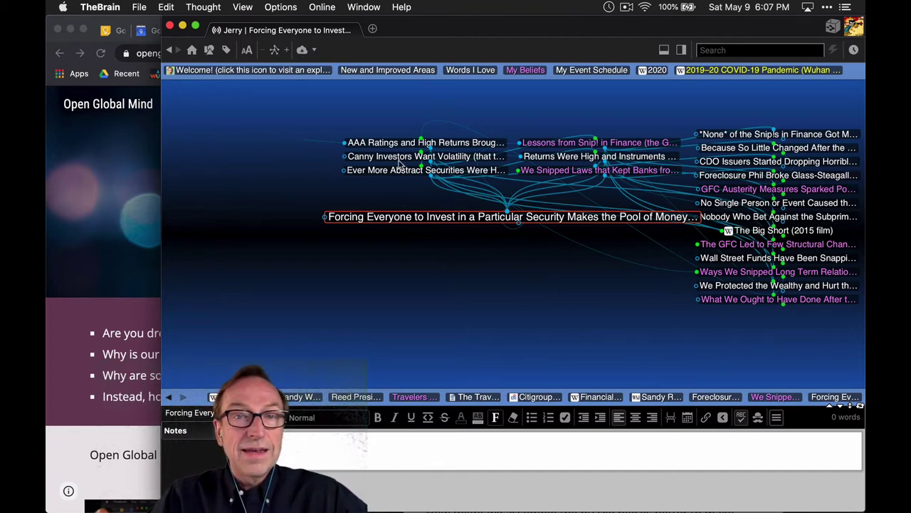
left_click(401, 156)
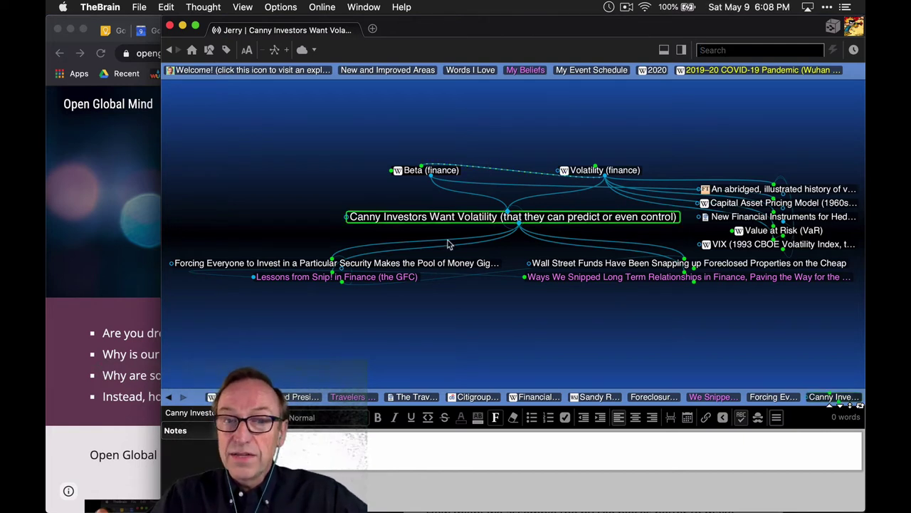
left_click(437, 265)
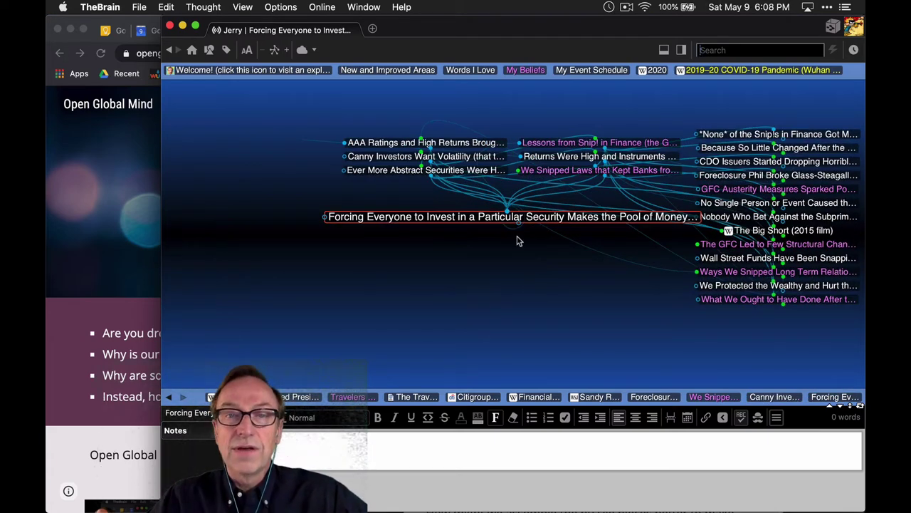
left_click(390, 143)
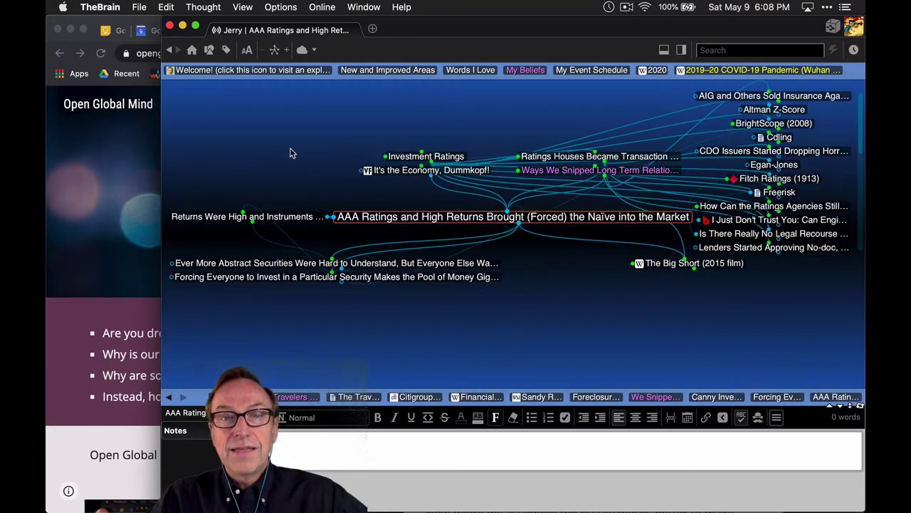
left_click(405, 158)
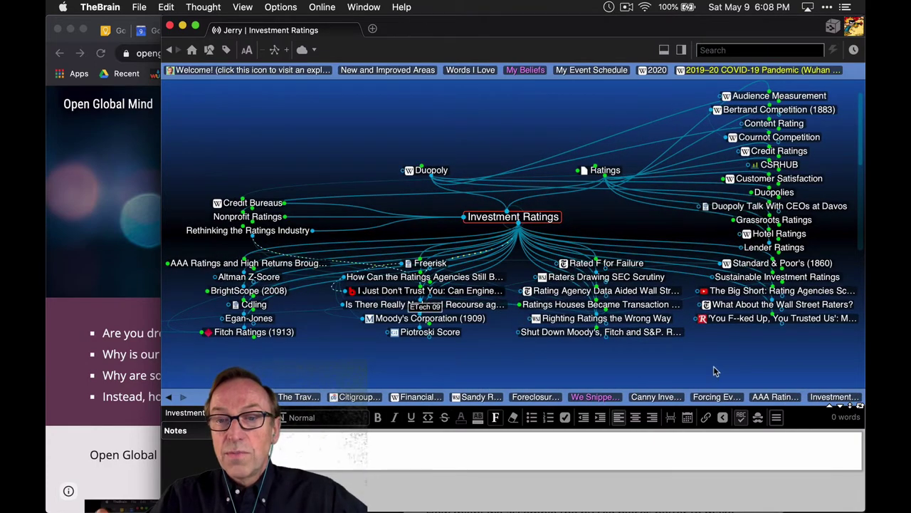
left_click(775, 397)
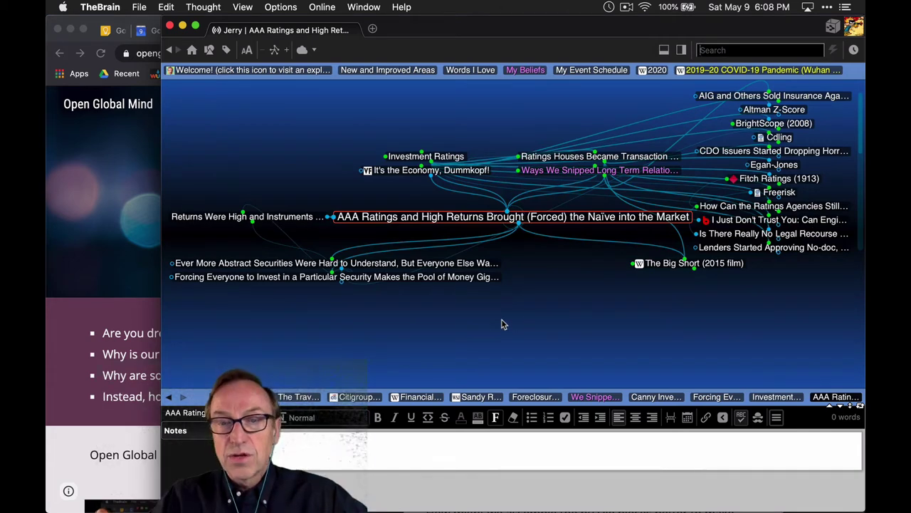
left_click(398, 173)
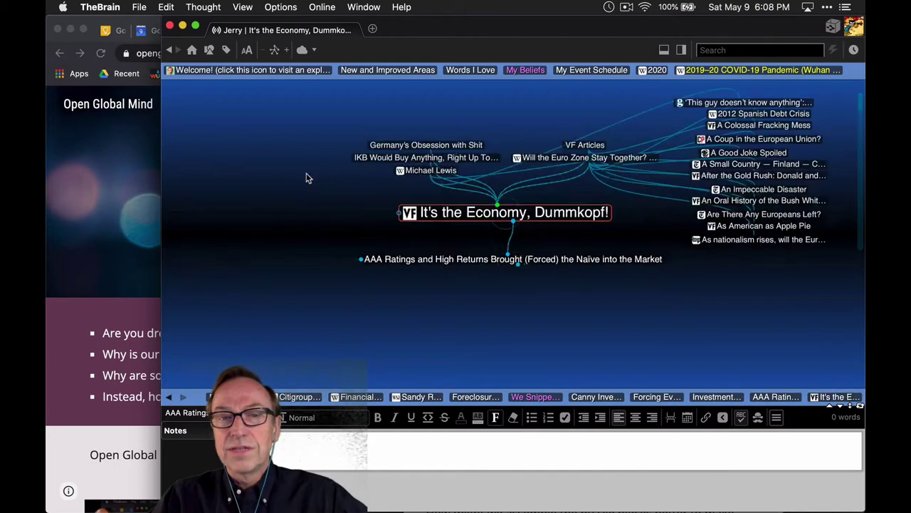
left_click(424, 171)
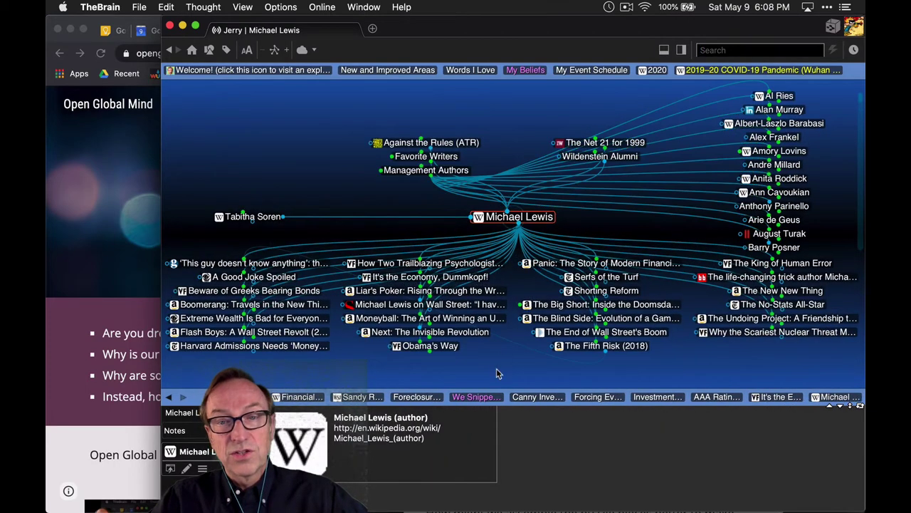
left_click(559, 304)
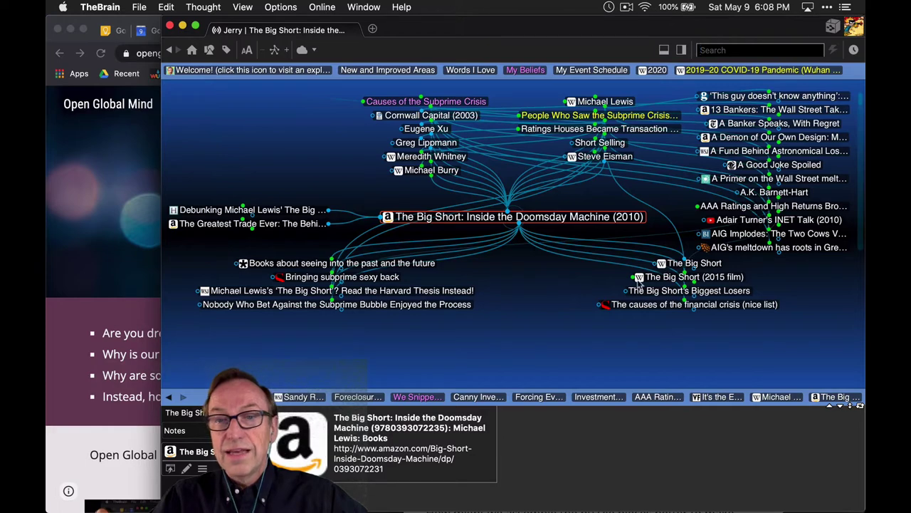
- Visit 'The Big Short (2015 film)' and 'Steve Carell', return to 'It's the Economy, Dummkopf!', then open the IKB thought
left_click(687, 277)
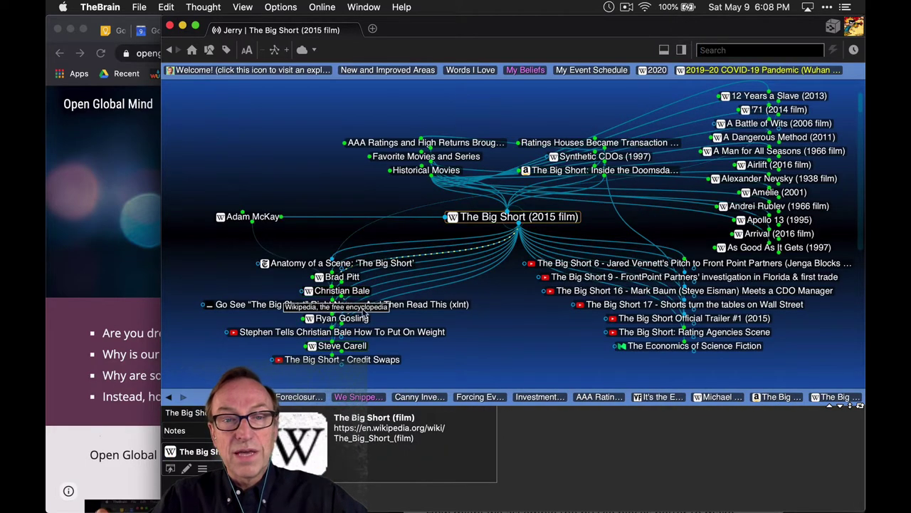
left_click(356, 346)
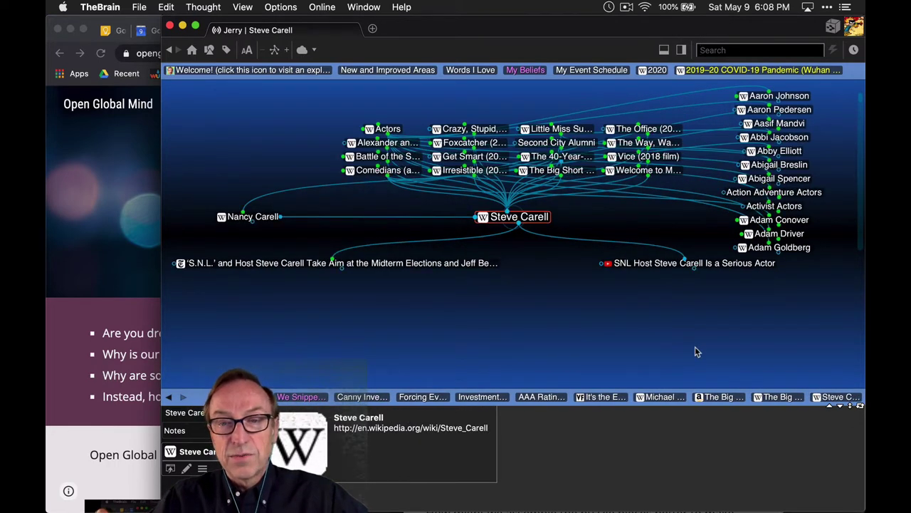
left_click(605, 398)
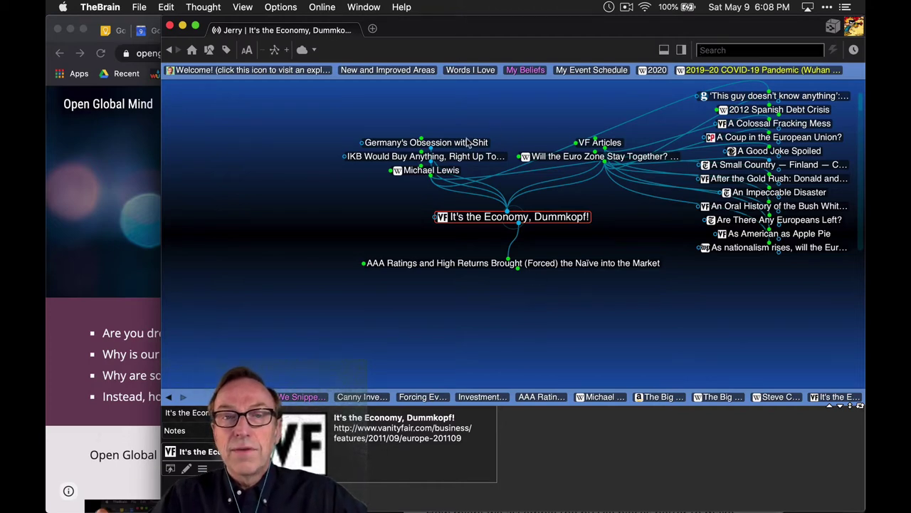
left_click(459, 158)
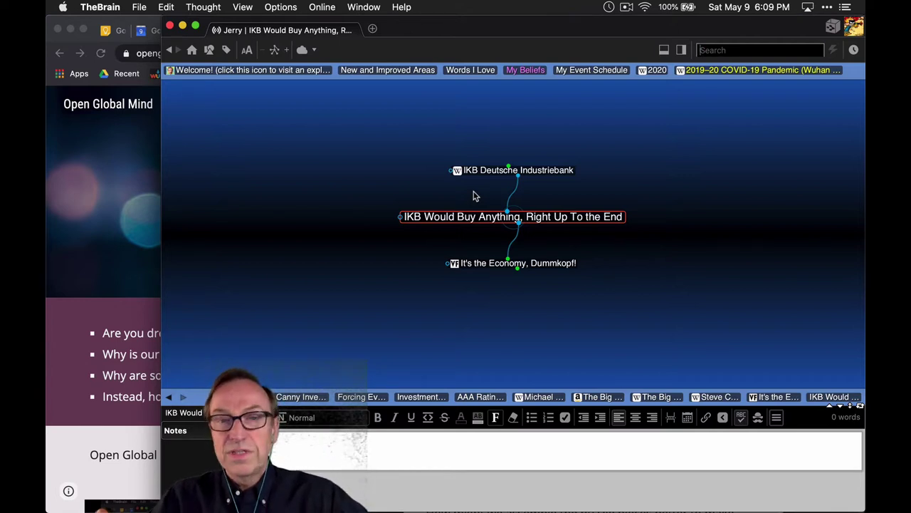
- Navigate through 'AAA Ratings and High Returns' and 'Ratings Houses Became Transaction Mills' to 'Paulson Convinced Goldman and Deutsche'
left_click(484, 263)
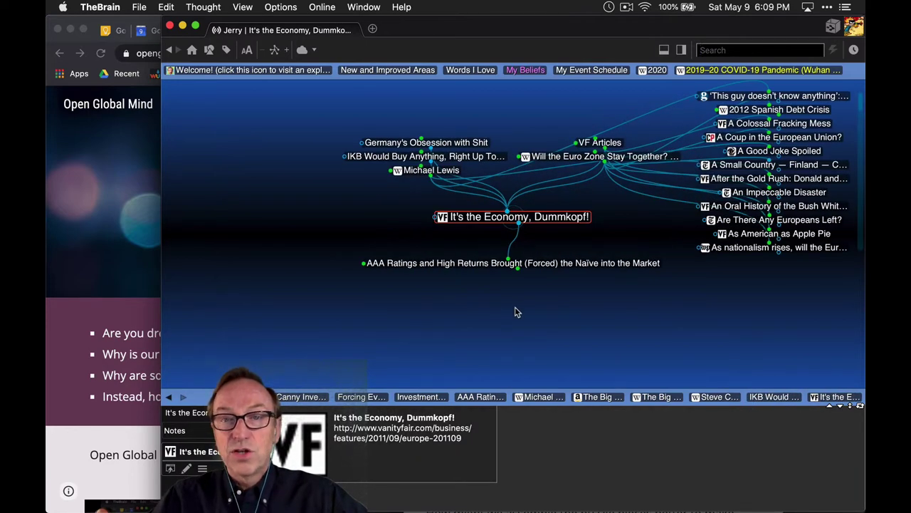
left_click(487, 263)
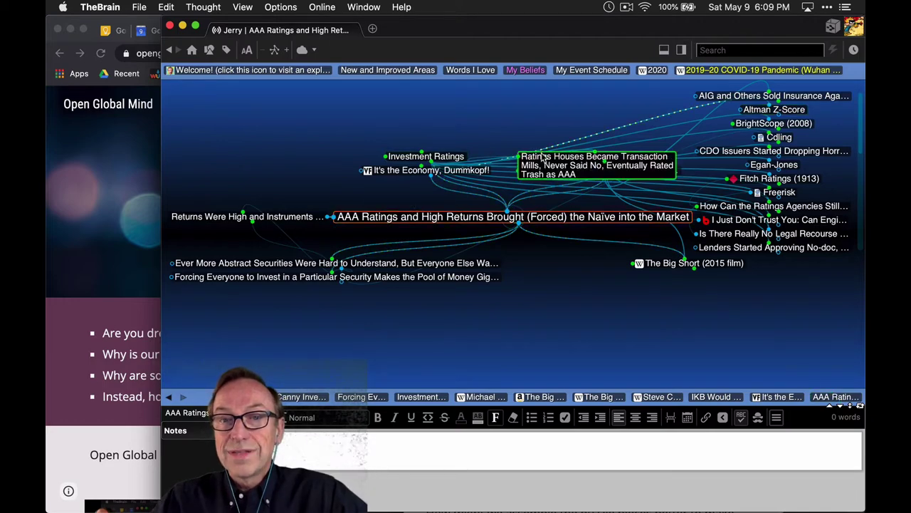
left_click(543, 158)
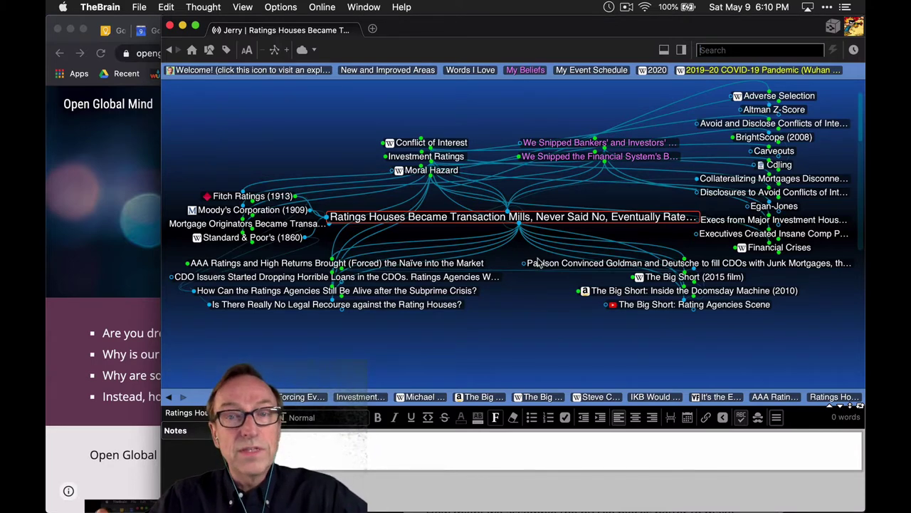
left_click(541, 263)
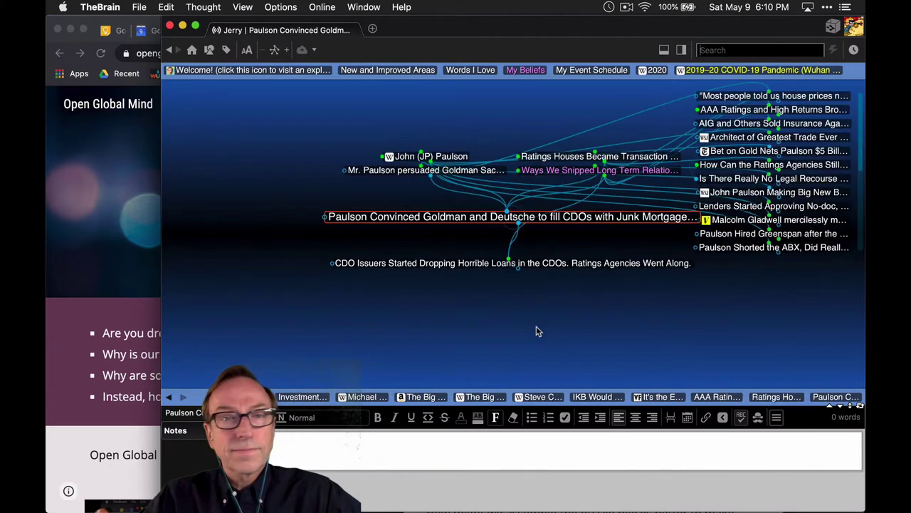
- Check 'John (JP) Paulson', return via history, then centre on 'CDO Issuers Started Dropping Horrible Loans'
left_click(453, 156)
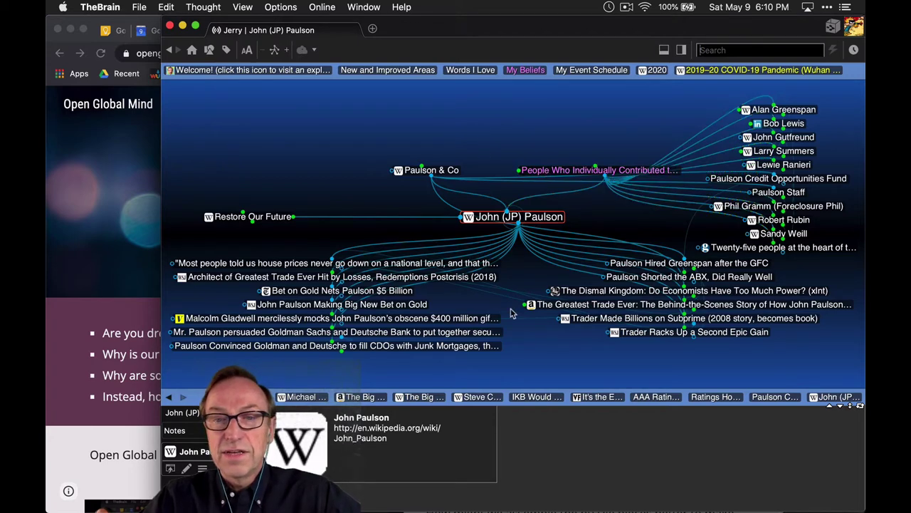
left_click(774, 397)
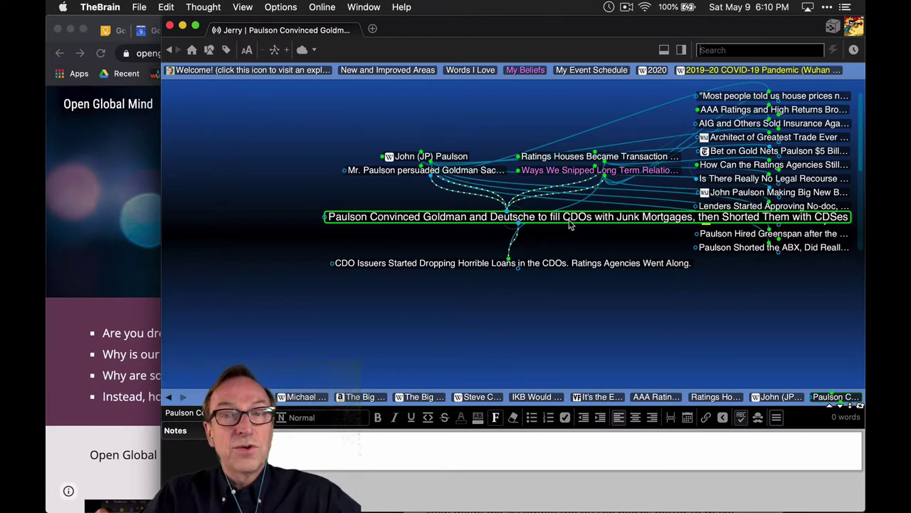
left_click(539, 264)
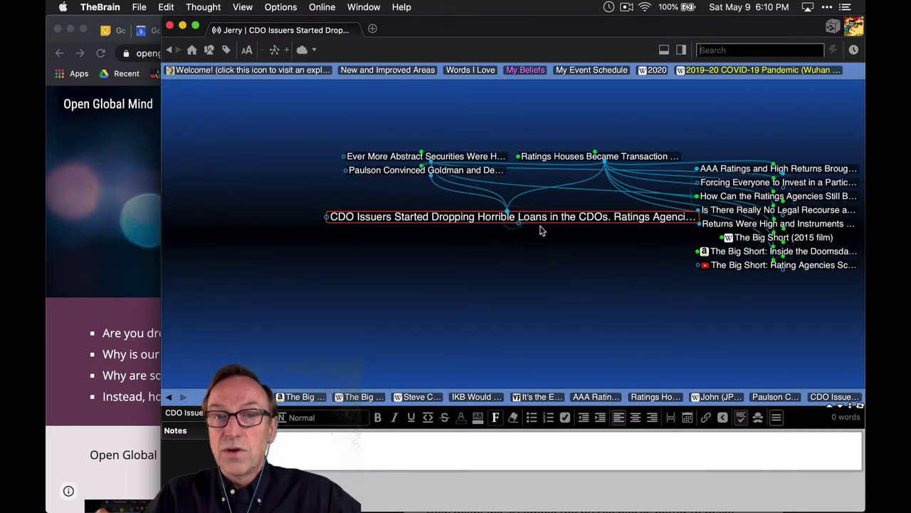
- Detour through 'Lewie Ranieri' and 'Liar's Poker', then centre back on 'Mortgage-Backed Securities (MBSes)'
left_click(482, 158)
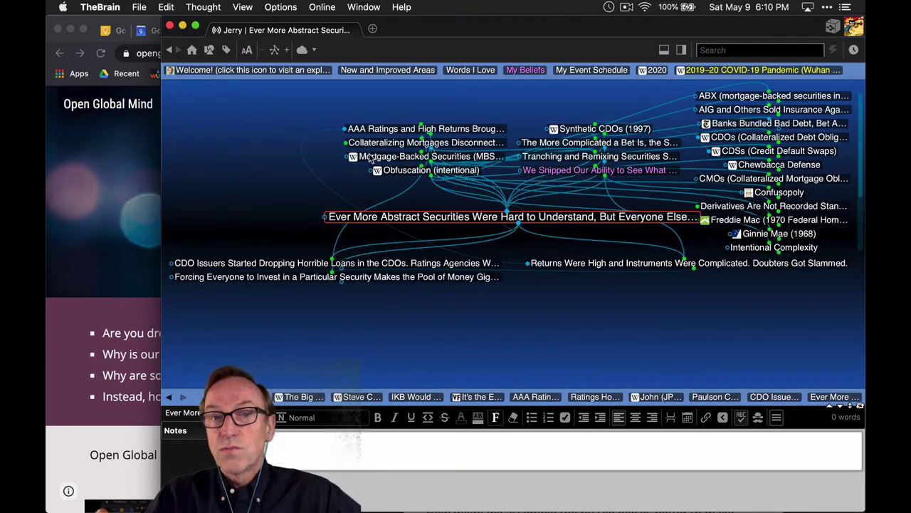
left_click(380, 156)
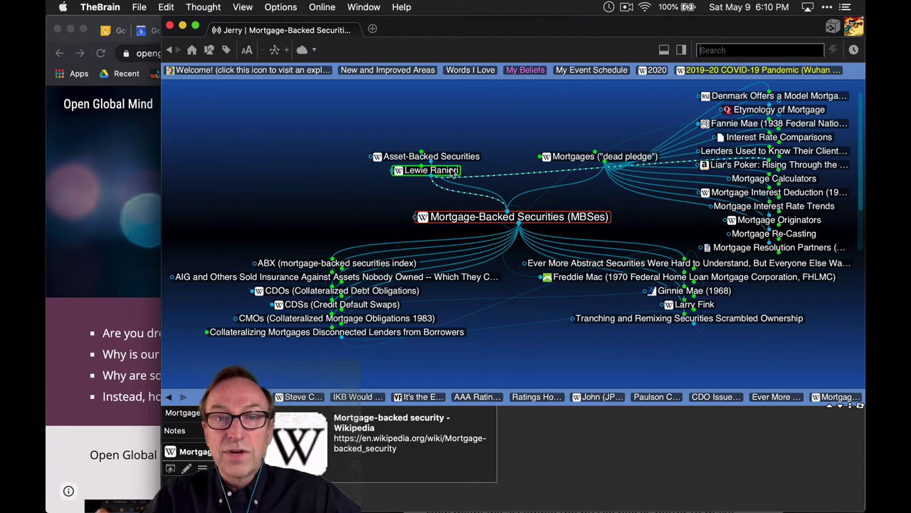
left_click(451, 172)
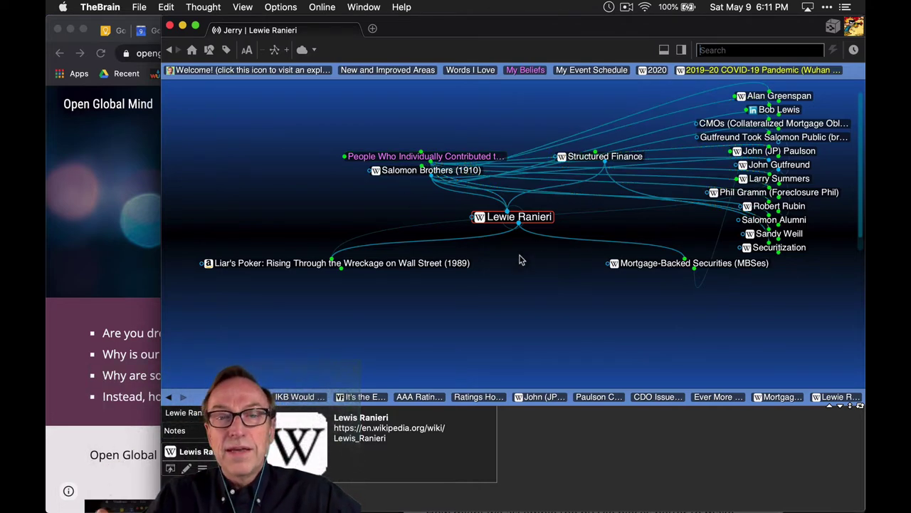
left_click(471, 264)
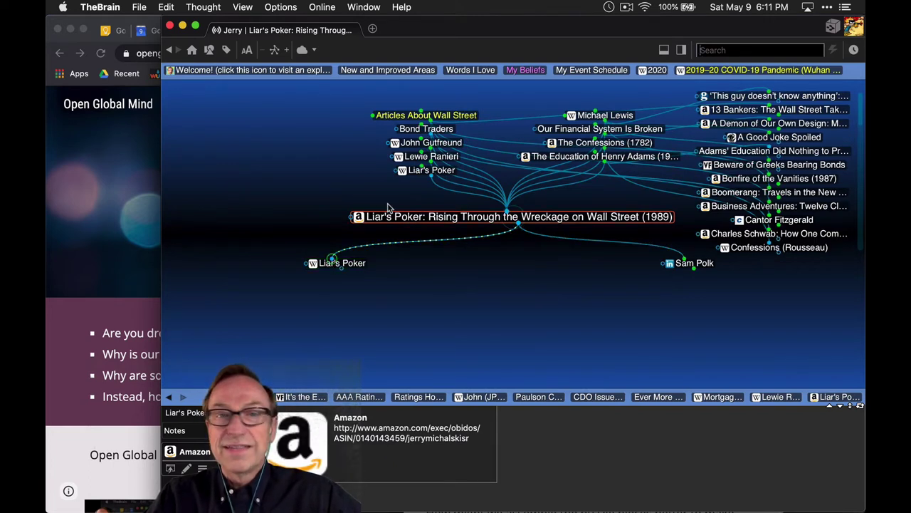
left_click(449, 157)
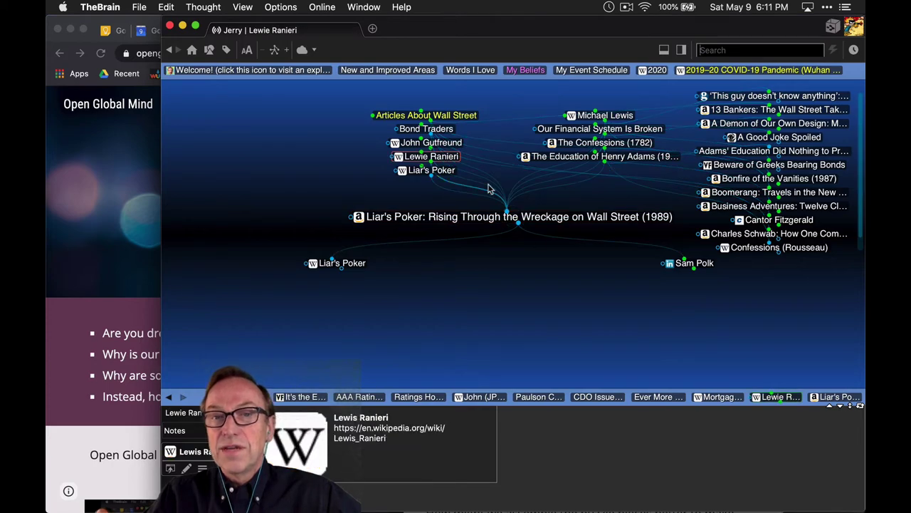
left_click(618, 264)
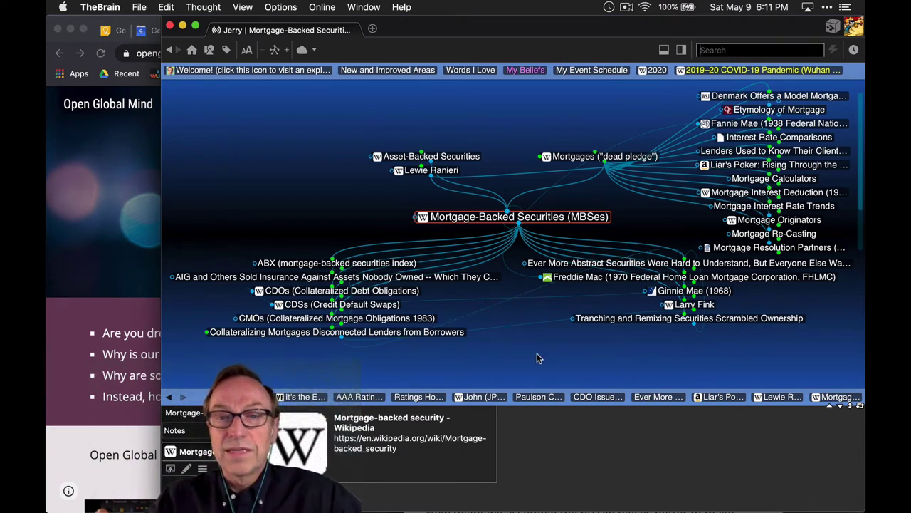
- Go via 'Ever More Abstract Securities' to its child 'Returns Were High and Instruments Were Complicated'
left_click(540, 265)
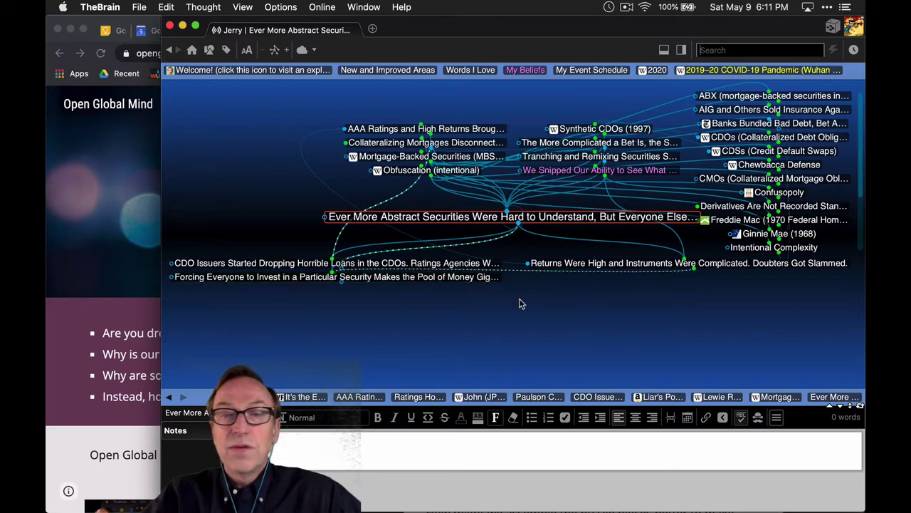
left_click(560, 262)
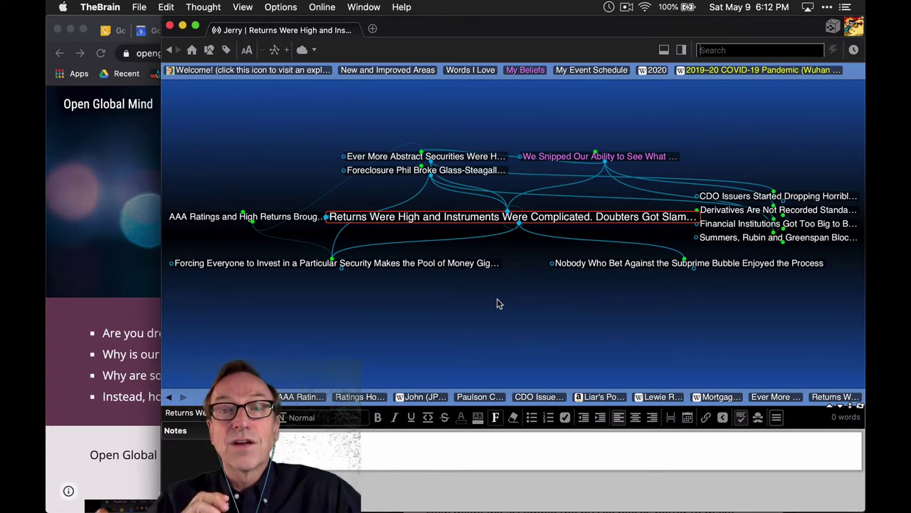
- Follow 'We Snipped Our Ability to See', 'Derivatives Are Not Recorded' and '1998 CFTC Sought Oversight' to the Summers-Rubin-Greenspan thought
left_click(550, 155)
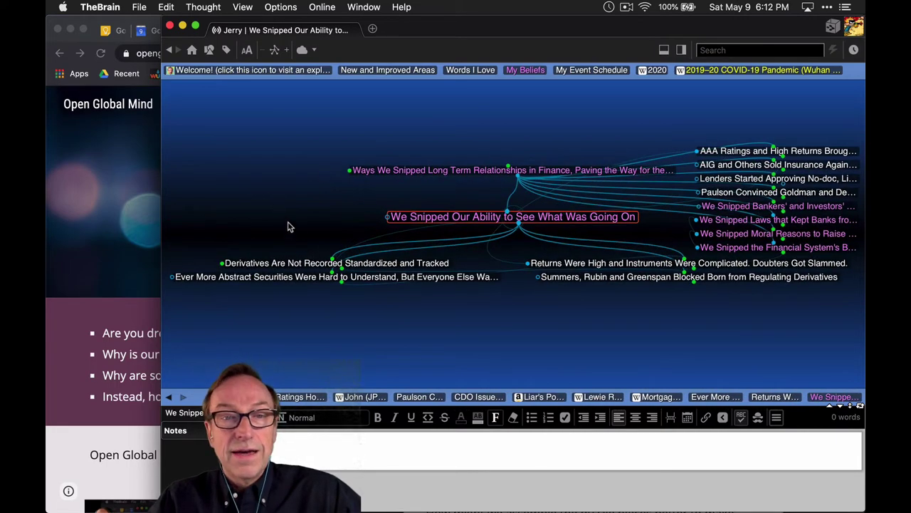
left_click(301, 265)
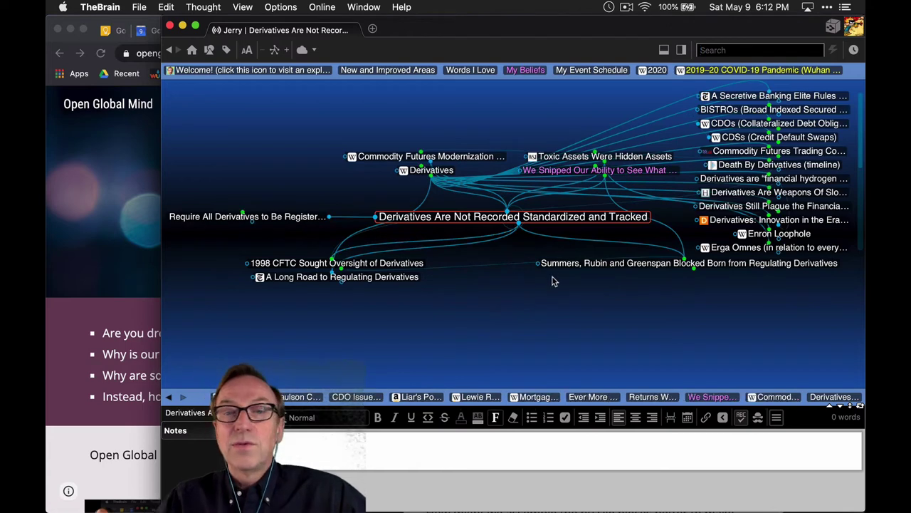
left_click_drag(570, 266, 423, 266)
left_click(421, 265)
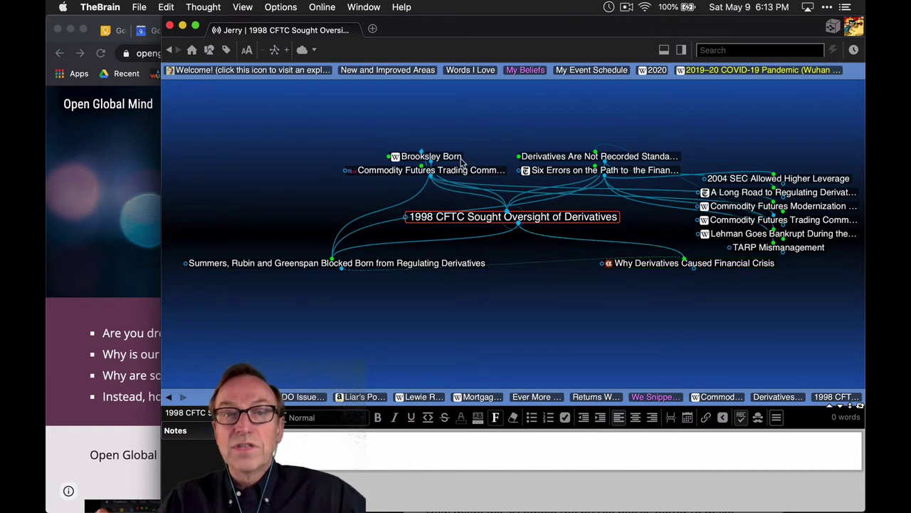
left_click(437, 269)
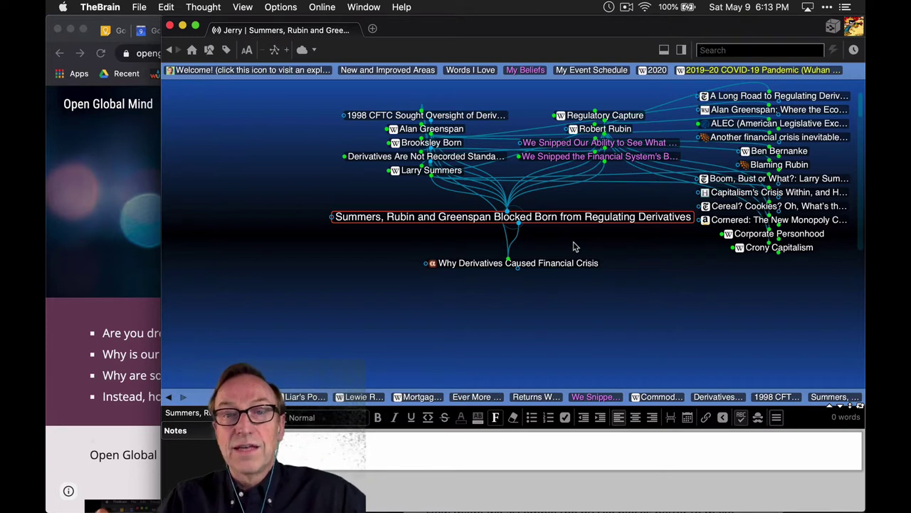
- Visit 'Brake Lines' and the executives-turned-regulators thought, then open 'We Snipped Moral Reasons…' from 'Brake Lines'
left_click(578, 157)
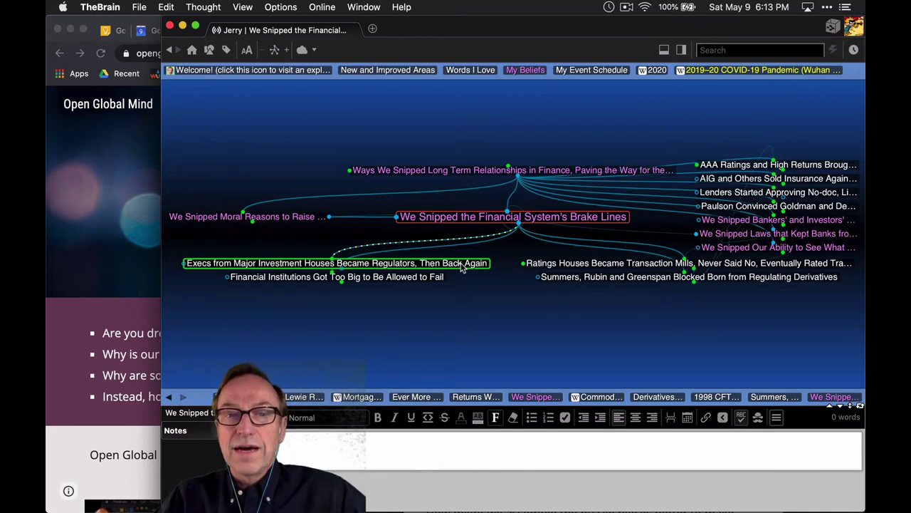
left_click(461, 264)
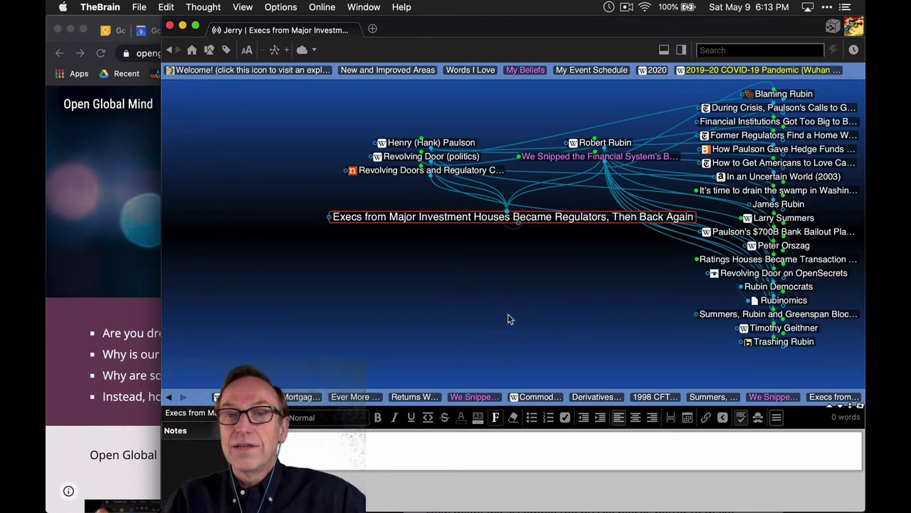
left_click(563, 157)
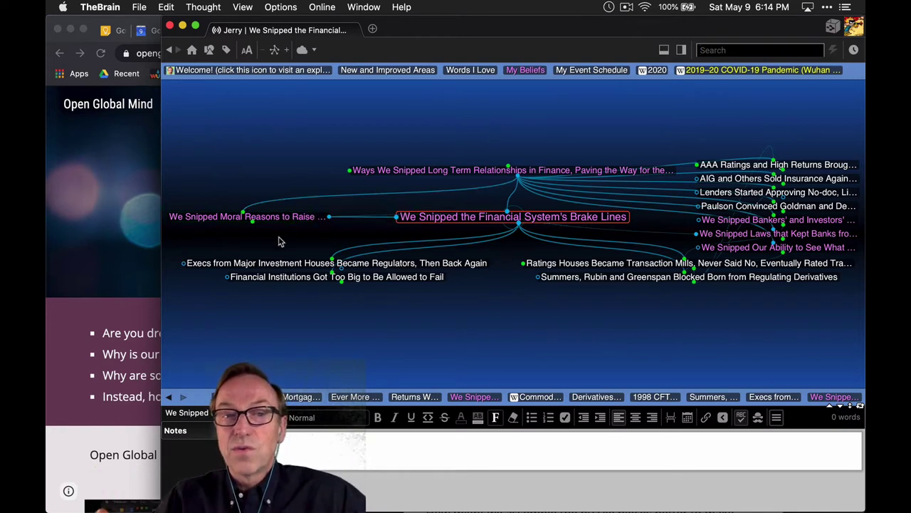
left_click(294, 215)
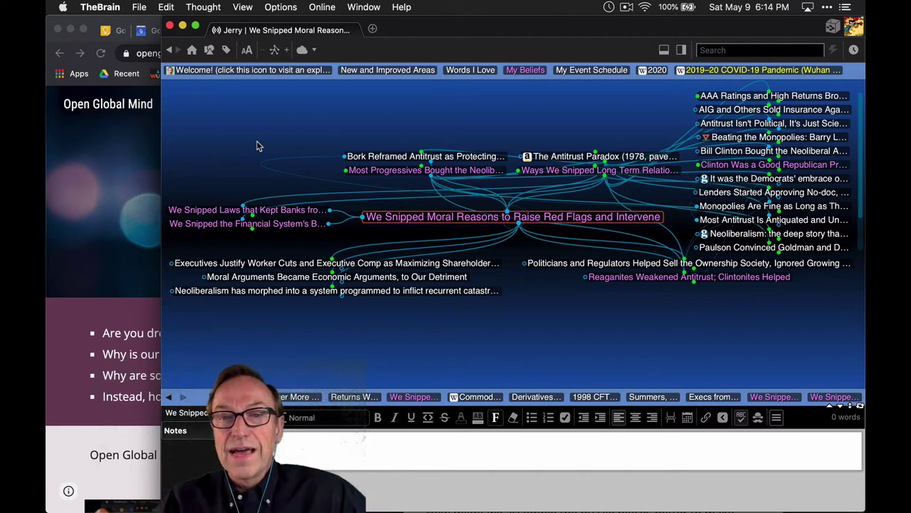
- Follow Bork Reframed Antitrust, The Antitrust Paradox, Reaganites and Clinton thoughts to Most Progressives Bought the Neoliberal Agenda
left_click(400, 156)
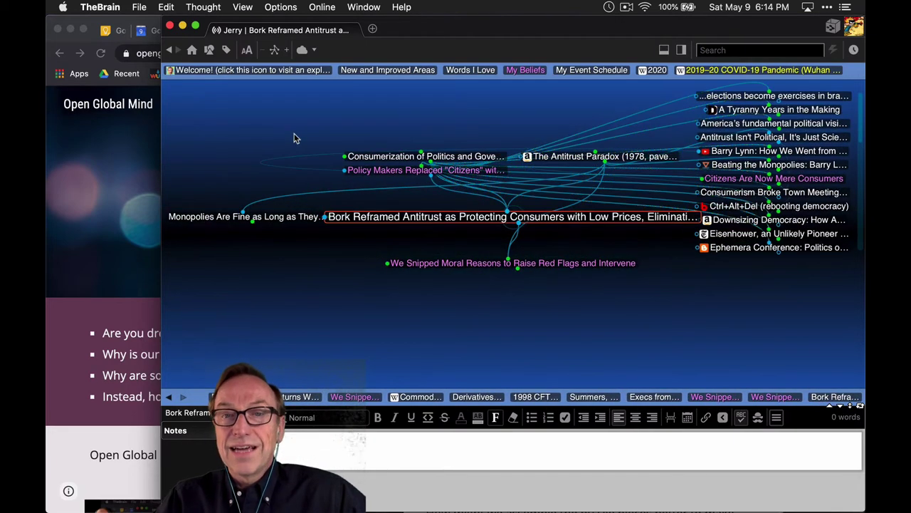
left_click(547, 150)
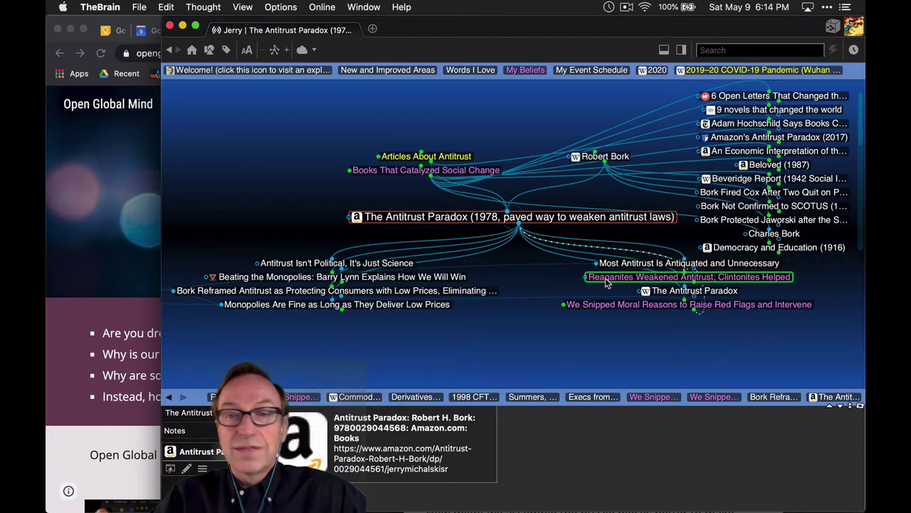
left_click(606, 279)
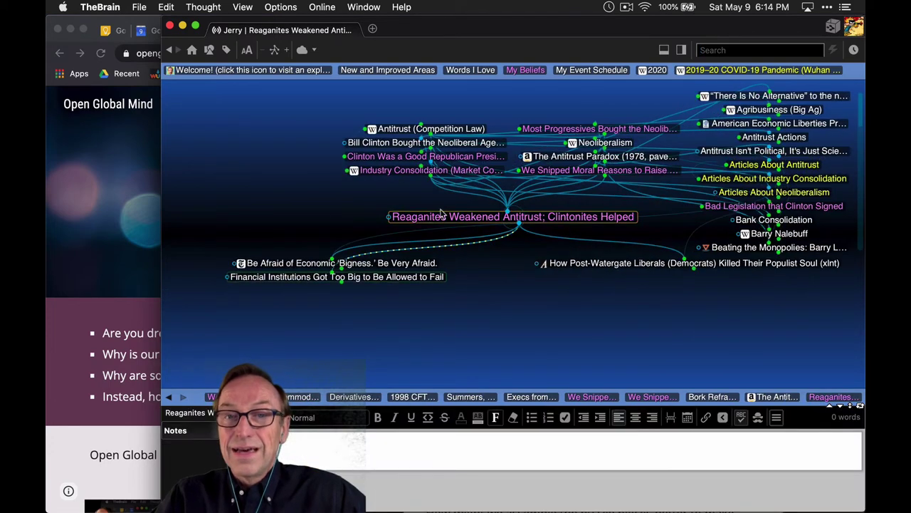
left_click(472, 158)
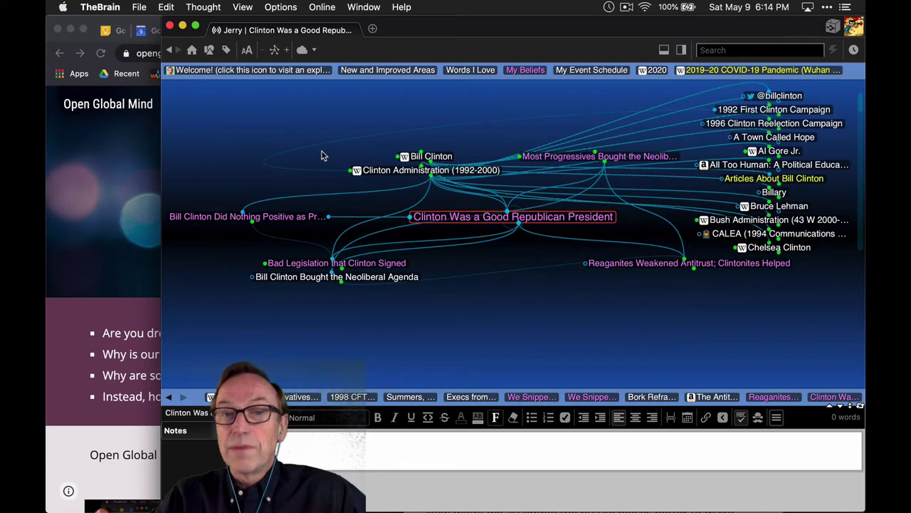
left_click(539, 158)
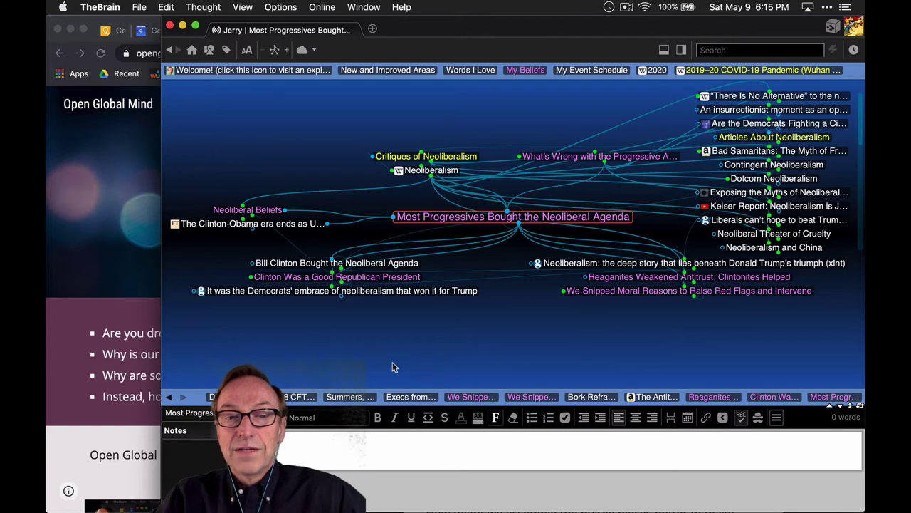
- Revisit 1998 CFTC derivatives oversight, then Summers, Rubin and Greenspan, Brake Lines, and Ways We Snipped thoughts
left_click(302, 396)
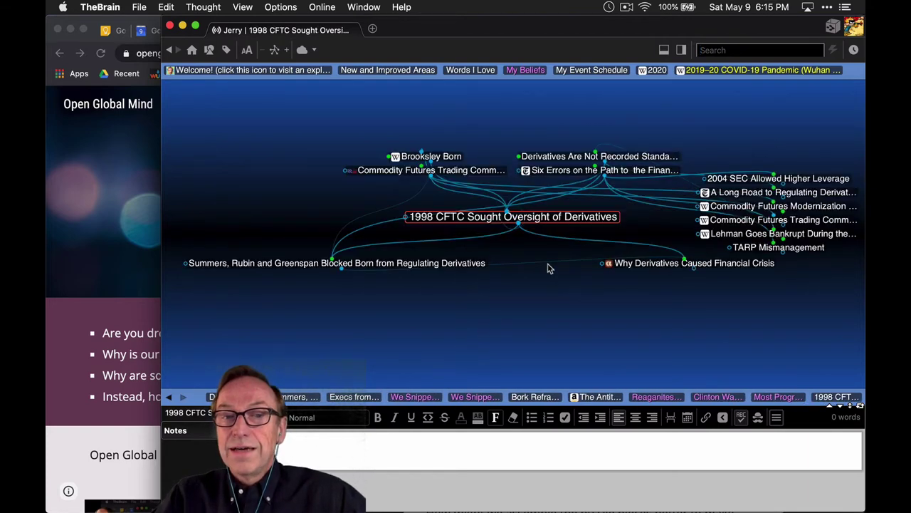
left_click(467, 264)
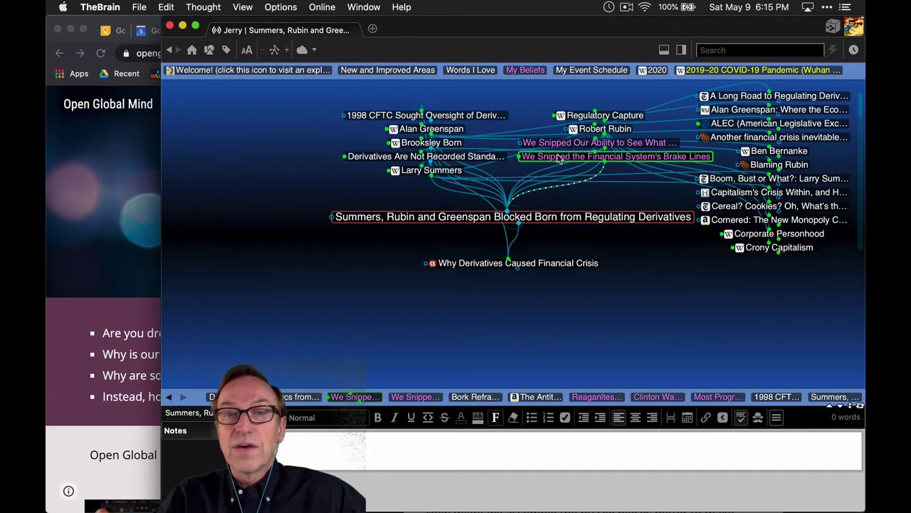
left_click(559, 156)
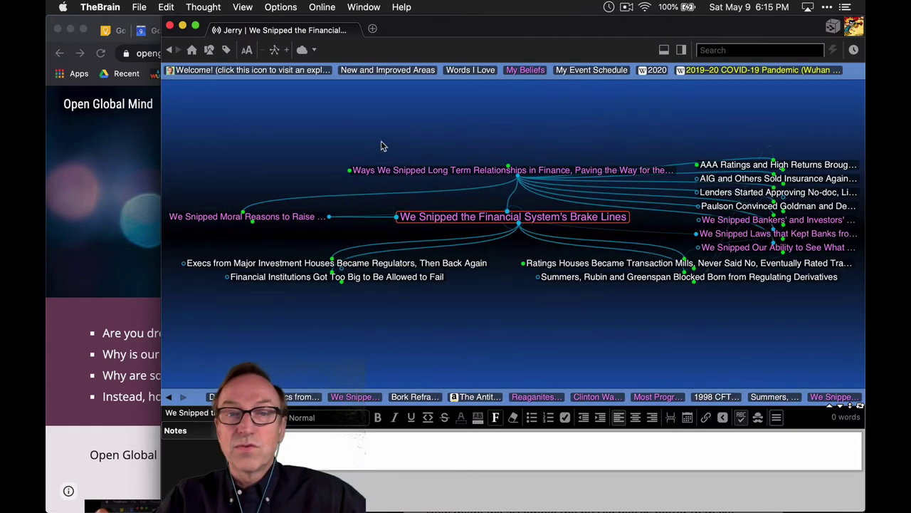
left_click(448, 171)
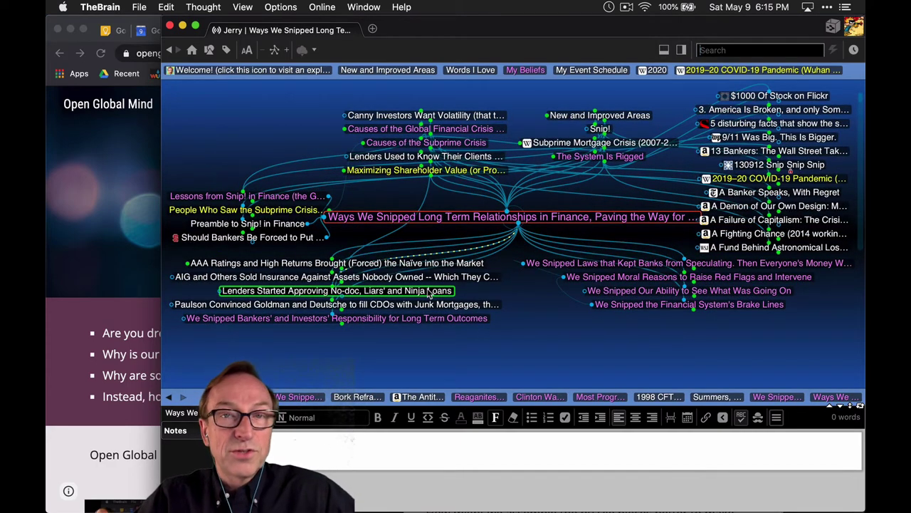
- Browse the no-doc and NINJA Loans thoughts, then centre on politicians selling the Ownership Society
left_click(429, 292)
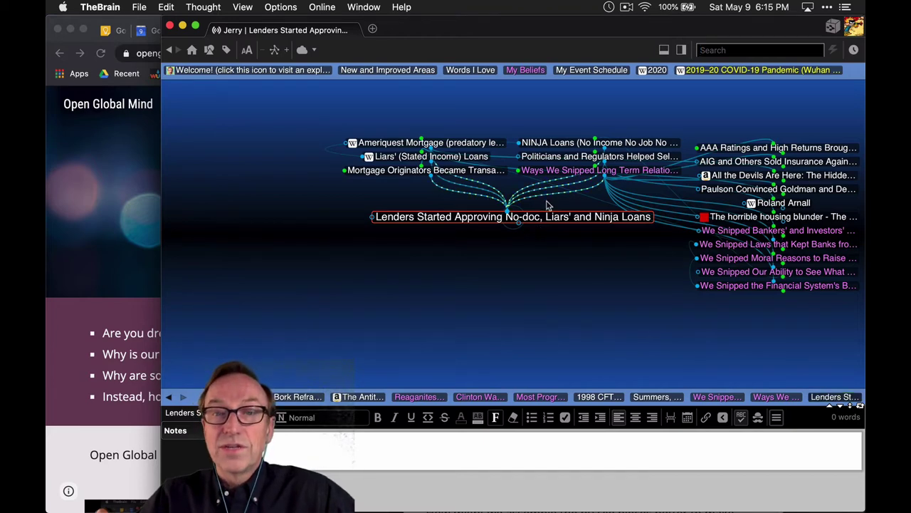
left_click(549, 144)
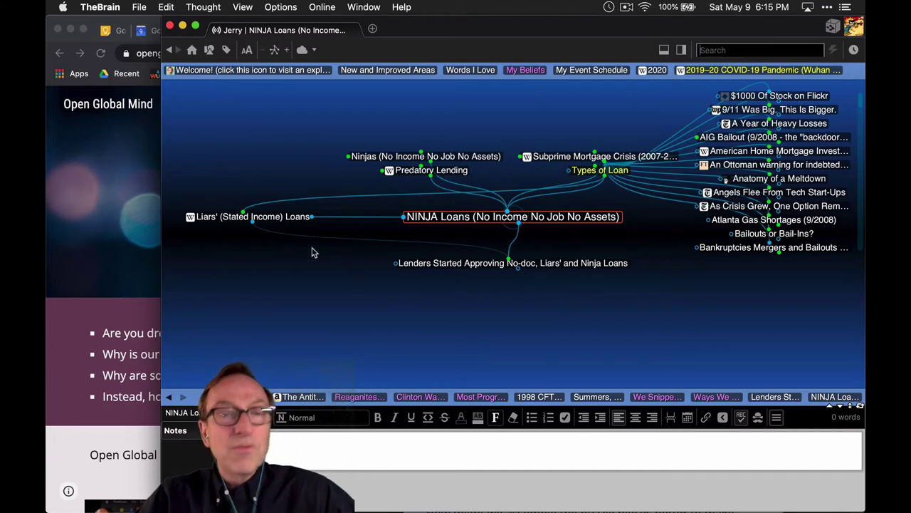
left_click(420, 263)
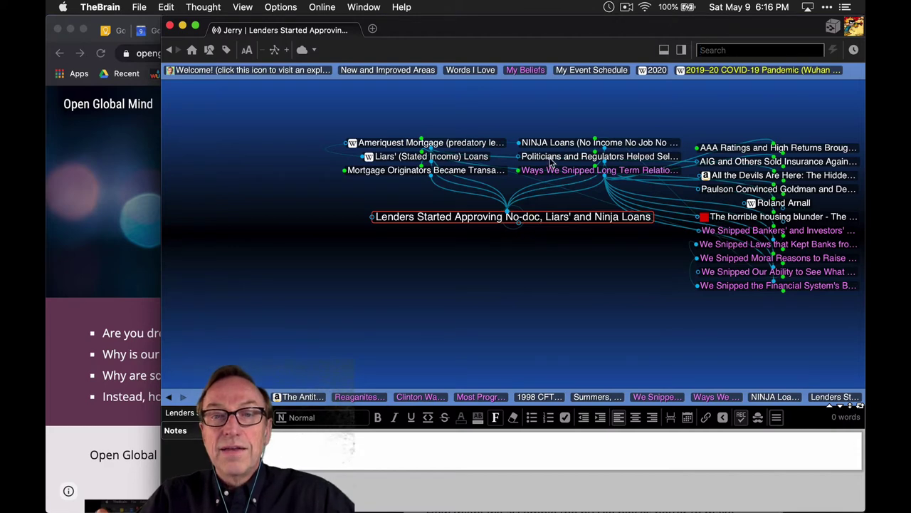
left_click(550, 157)
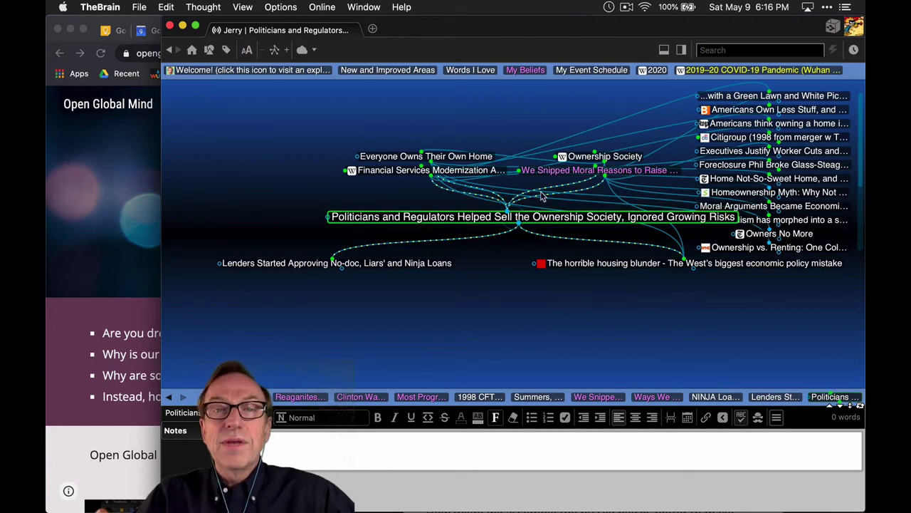
- Move through Everyone Owns Their Own Home and Elements of the American Dream to the Bankers' Responsibility thought
left_click(484, 157)
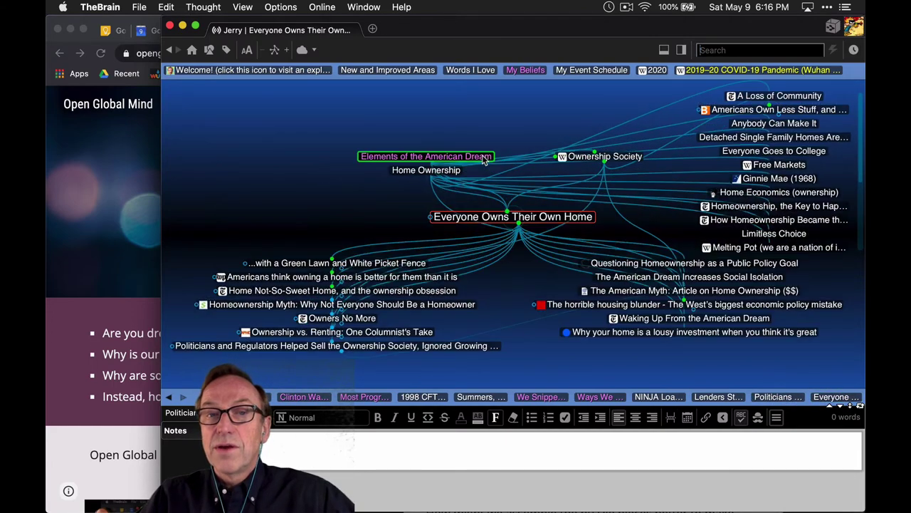
left_click(484, 157)
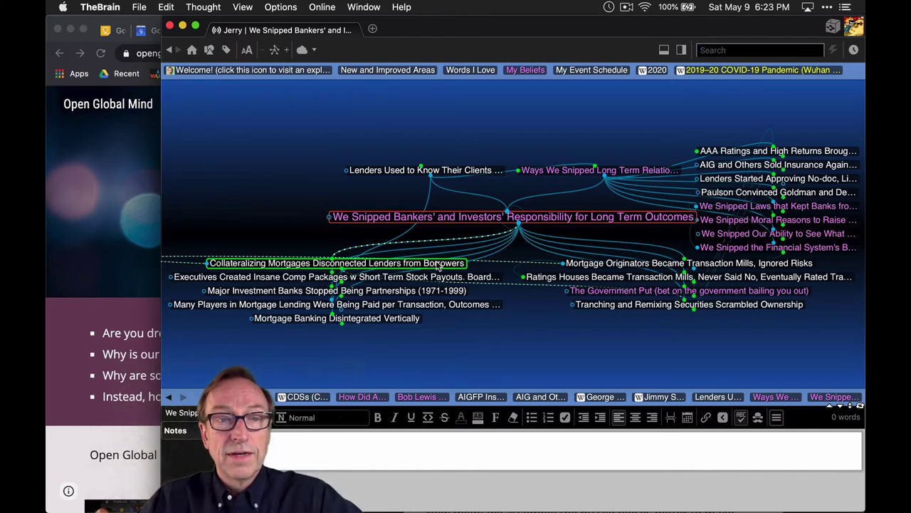
- View Mortgage Originators Became Transaction Mills, then centre on Major Investment Banks Stopped Being Partnerships
left_click(586, 265)
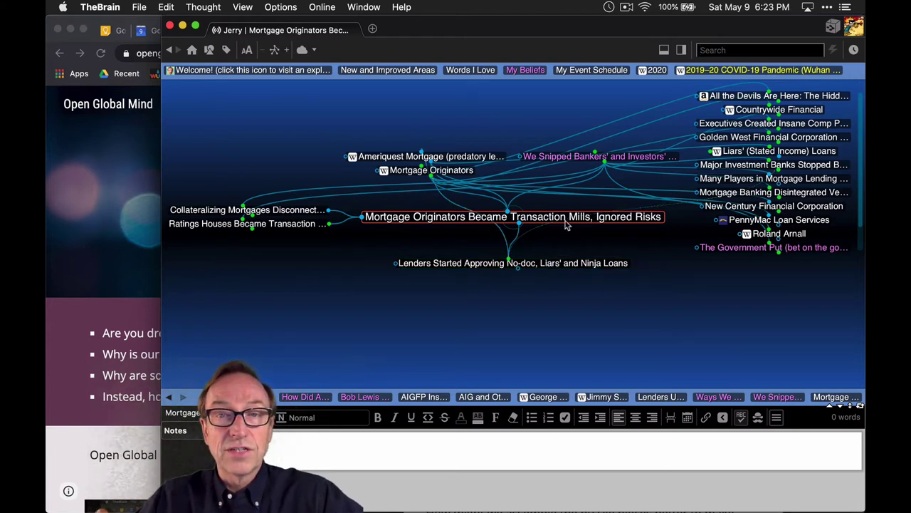
left_click(564, 155)
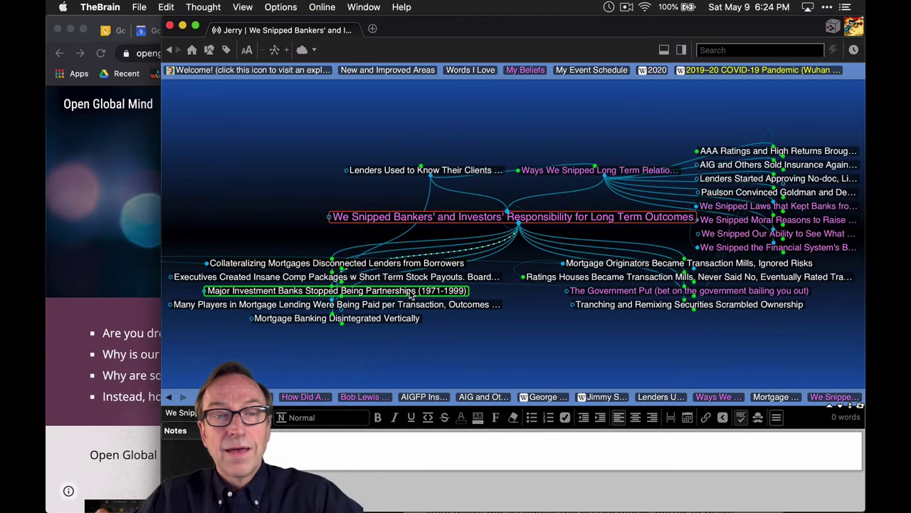
left_click(410, 292)
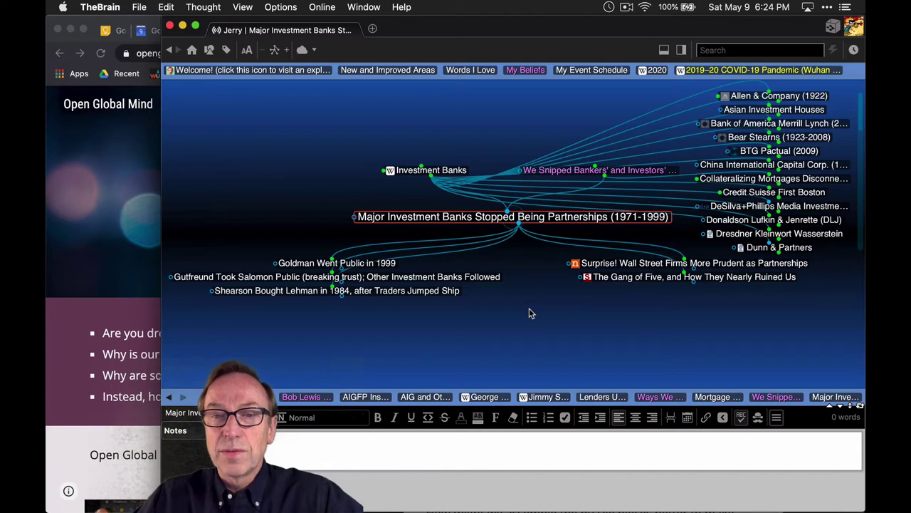
- Look at Gutfreund Took Salomon Public, then return via Major Investment Banks to the Bankers' Responsibility thought
left_click(472, 277)
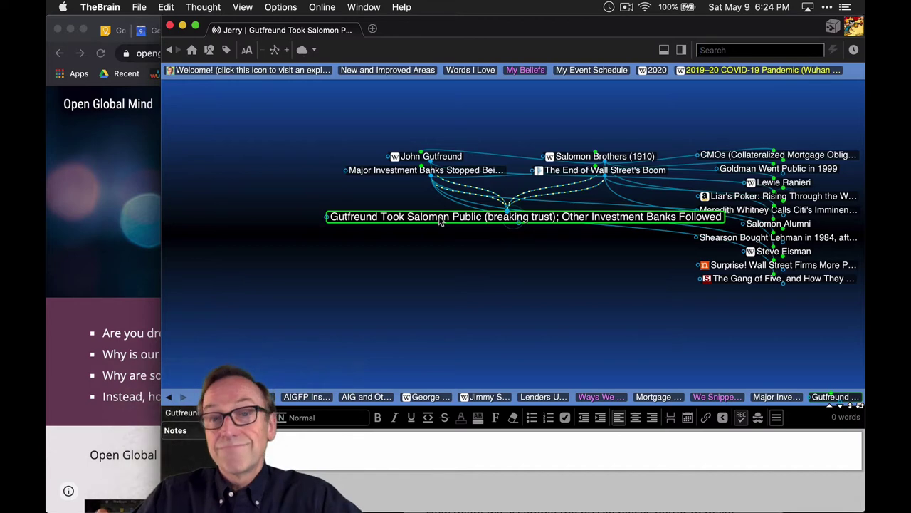
left_click(467, 175)
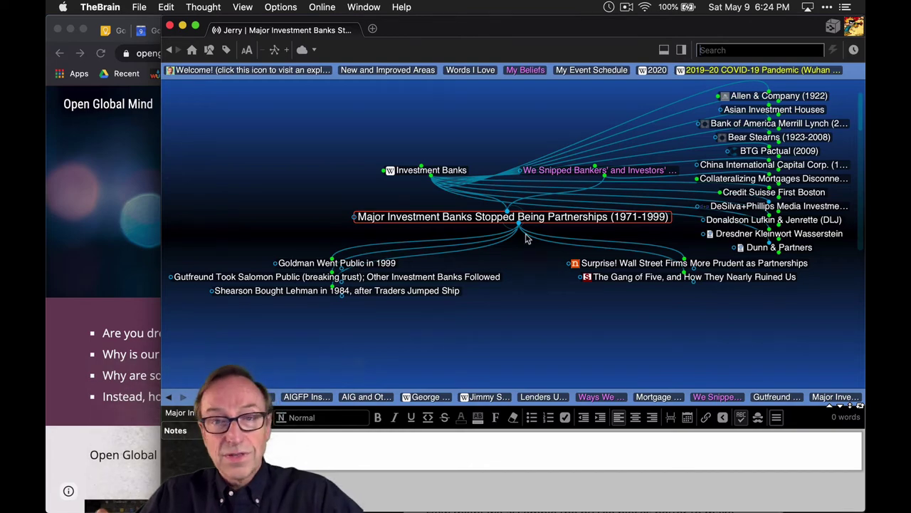
left_click(561, 171)
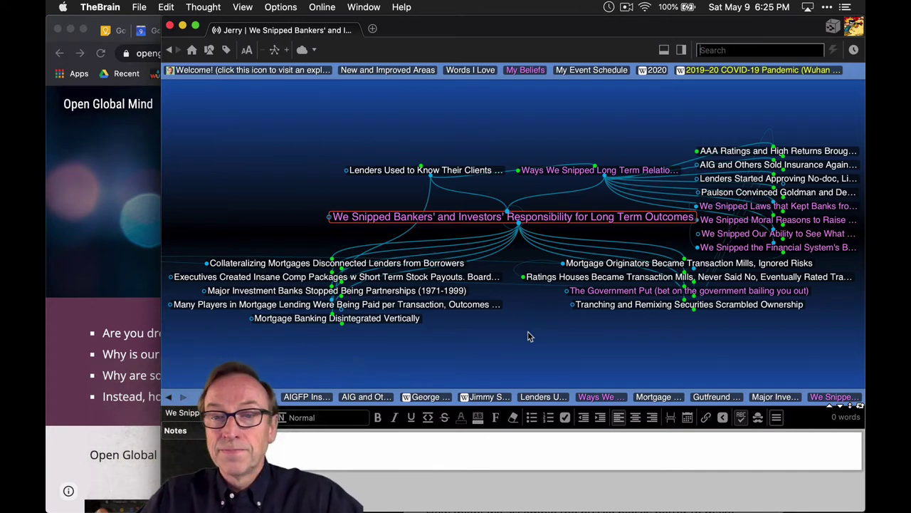
- Centre on The Government Put, checking its Too Big to Fail and Put Options links
left_click(583, 291)
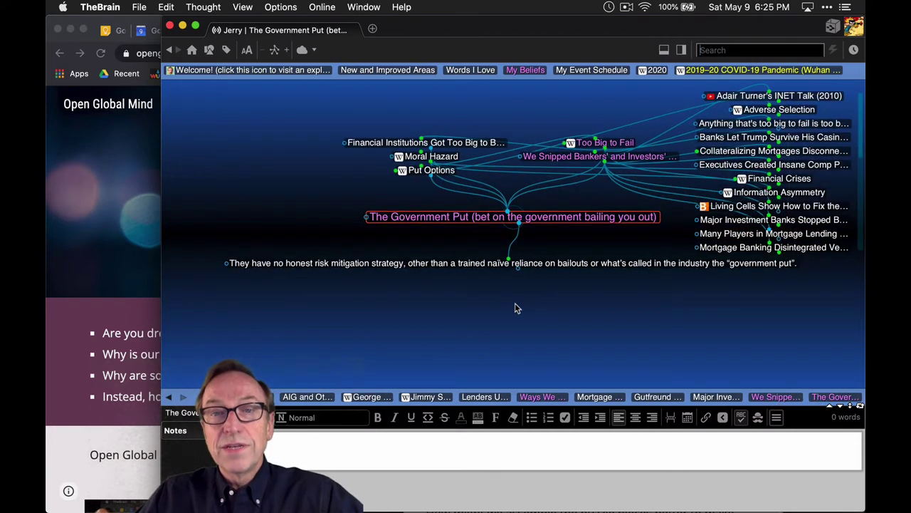
left_click(624, 146)
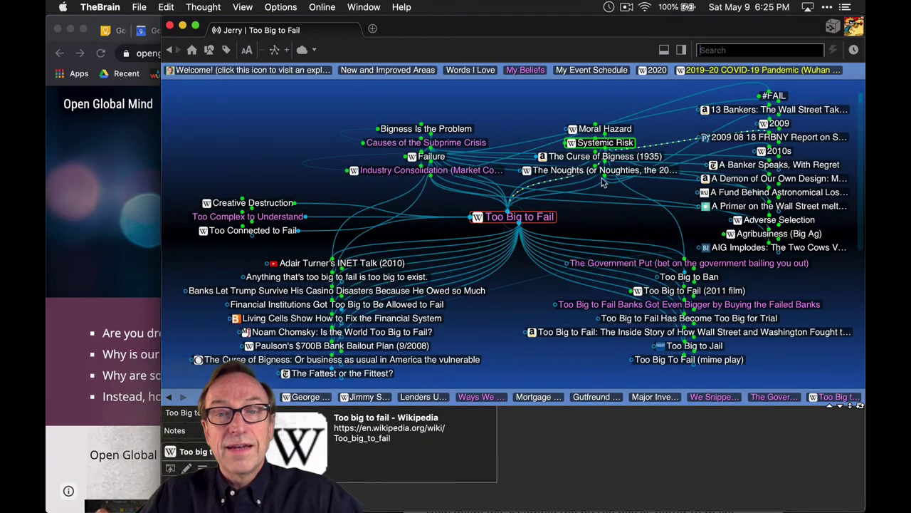
left_click(590, 264)
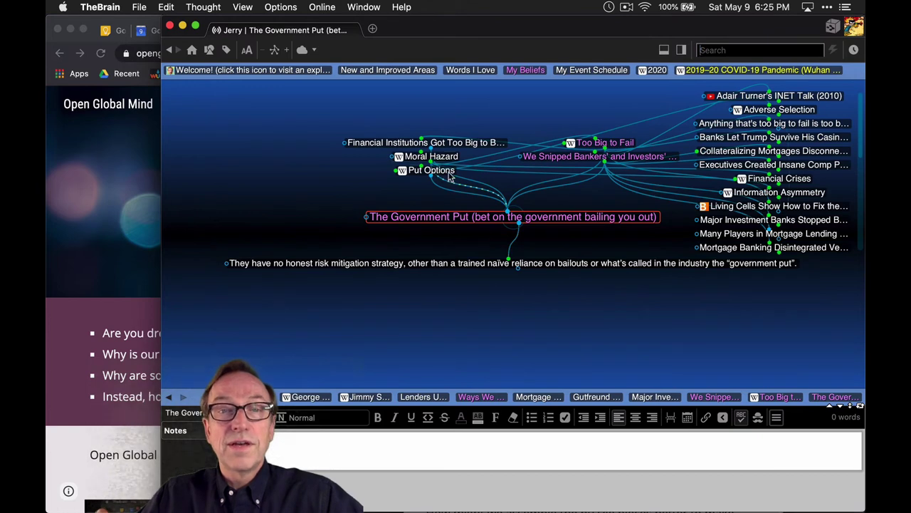
left_click(449, 176)
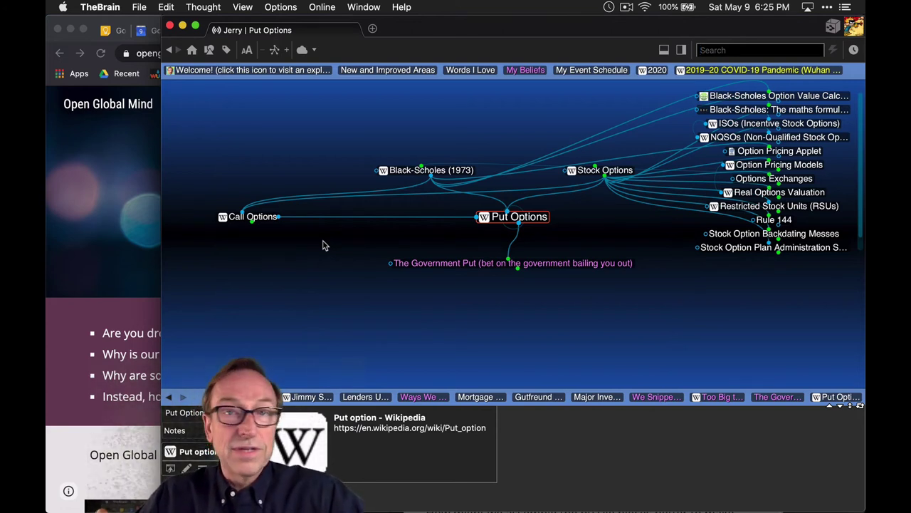
left_click(441, 264)
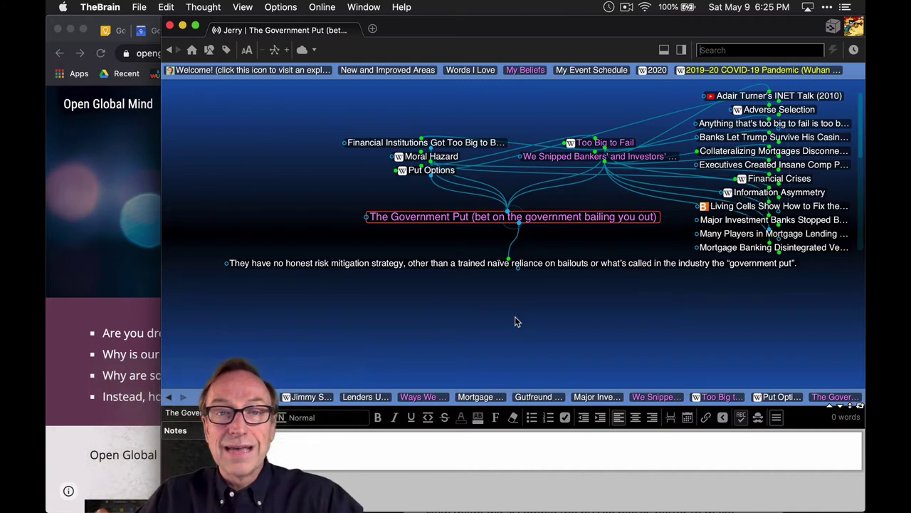
- View the too-big-to-fail institutions thought, then open the no-honest-risk-mitigation quote
left_click(480, 145)
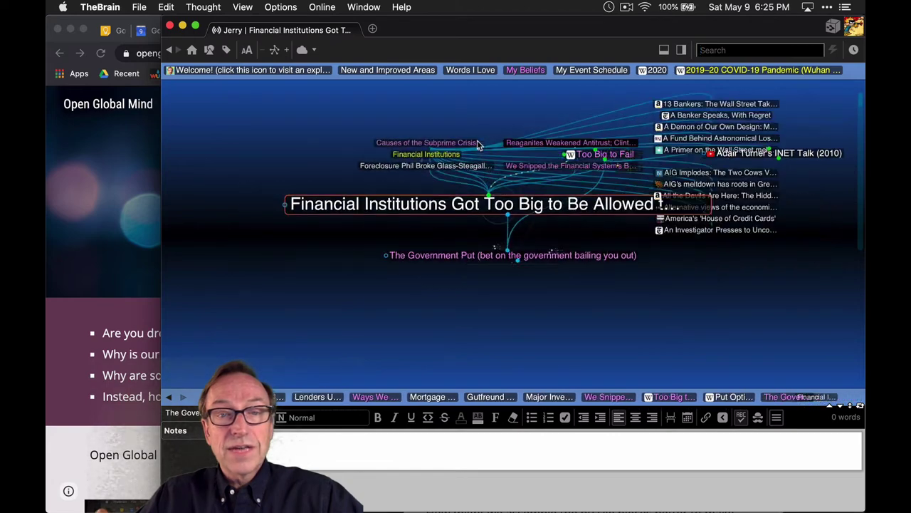
left_click(474, 265)
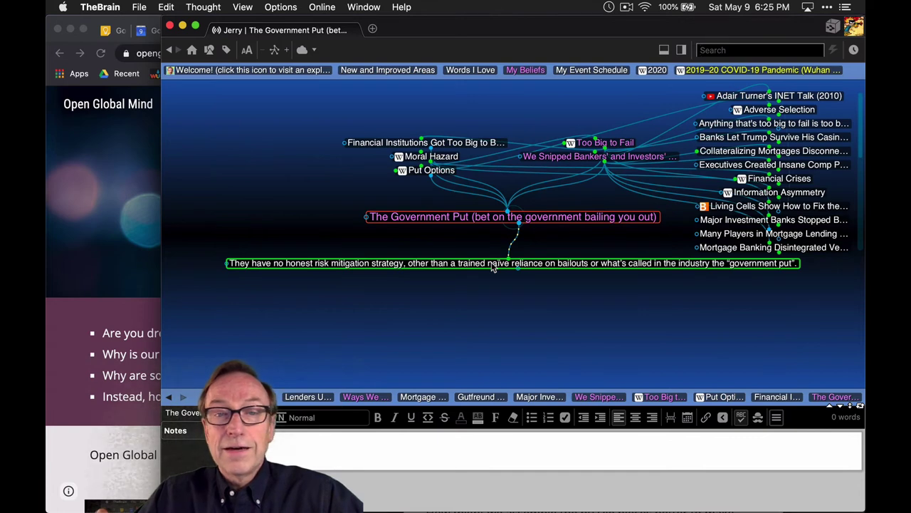
left_click(491, 263)
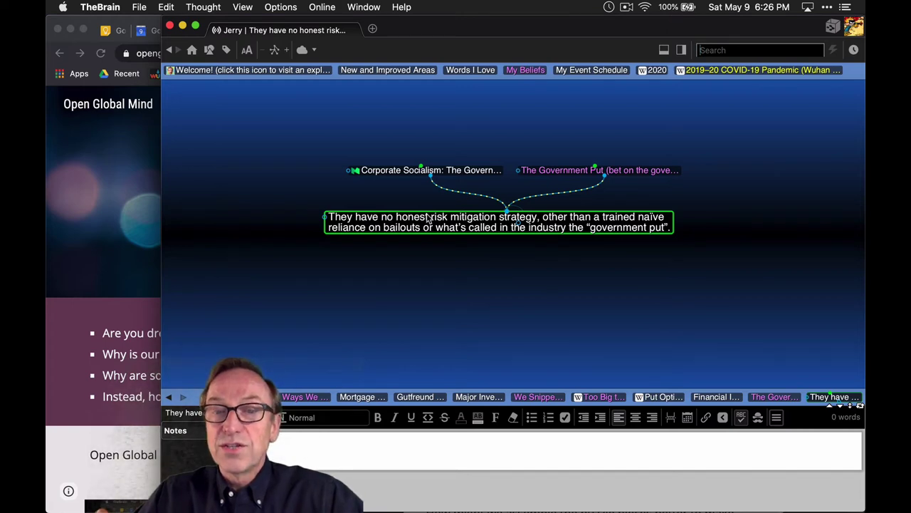
- Browse Executives Created Insane Comp Packages and US Executive Comp Has Gone Overboard, then return to Ways We Snipped
left_click(534, 170)
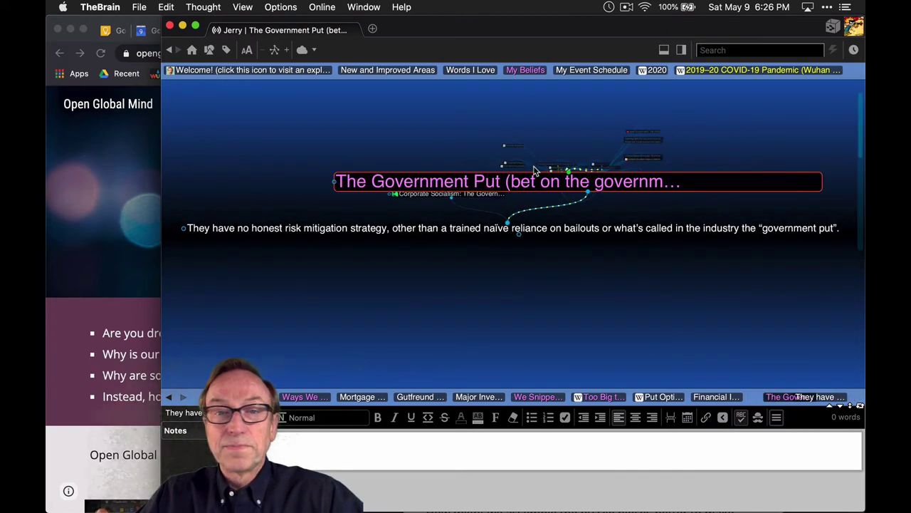
left_click(534, 170)
left_click(466, 278)
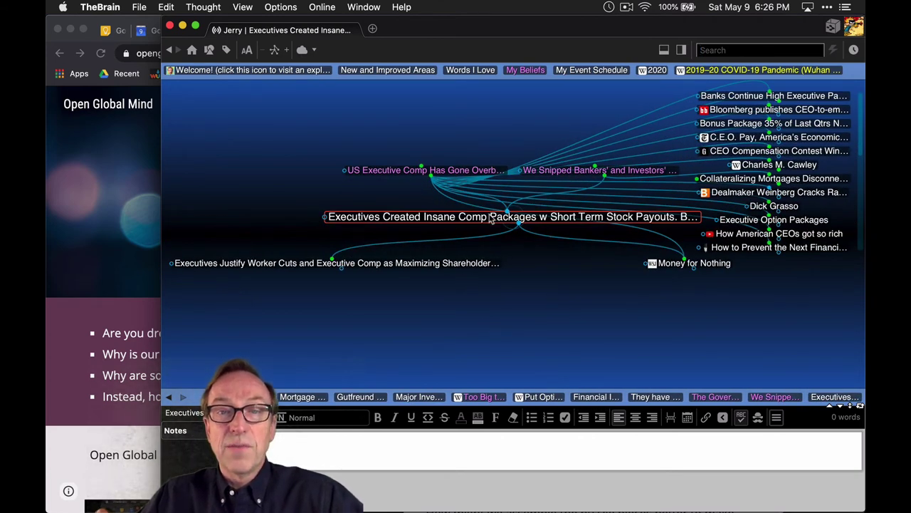
left_click(371, 170)
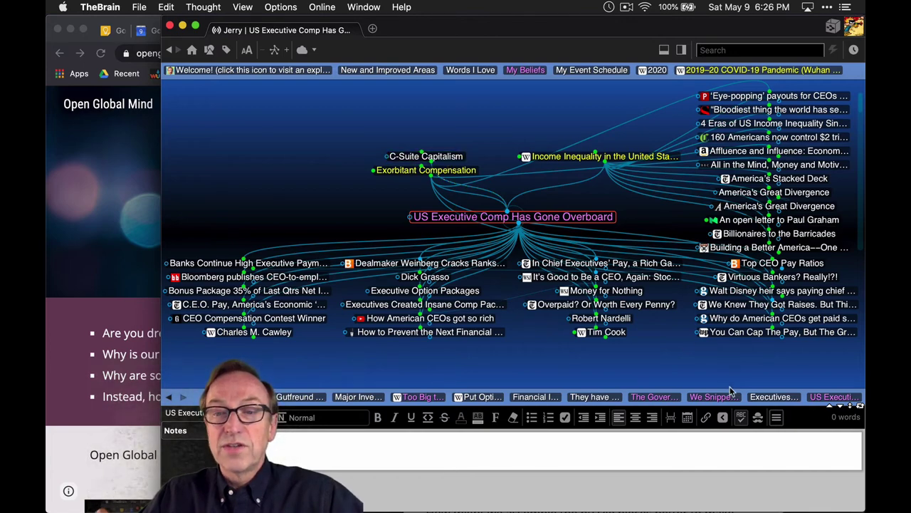
left_click(772, 397)
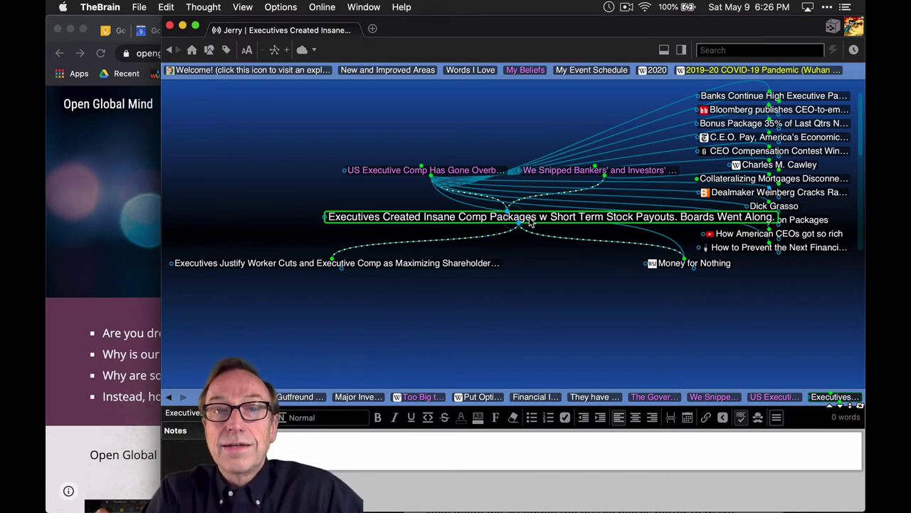
key("super+f")
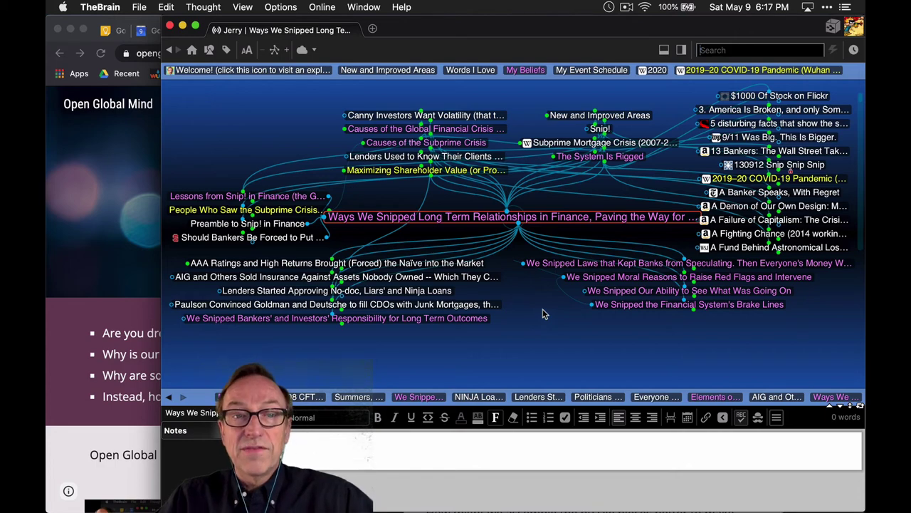
- Visit the AIG uncovered insurance and CDSs (Credit Default Swaps) thoughts, then the risk-officer CDS question
left_click(491, 278)
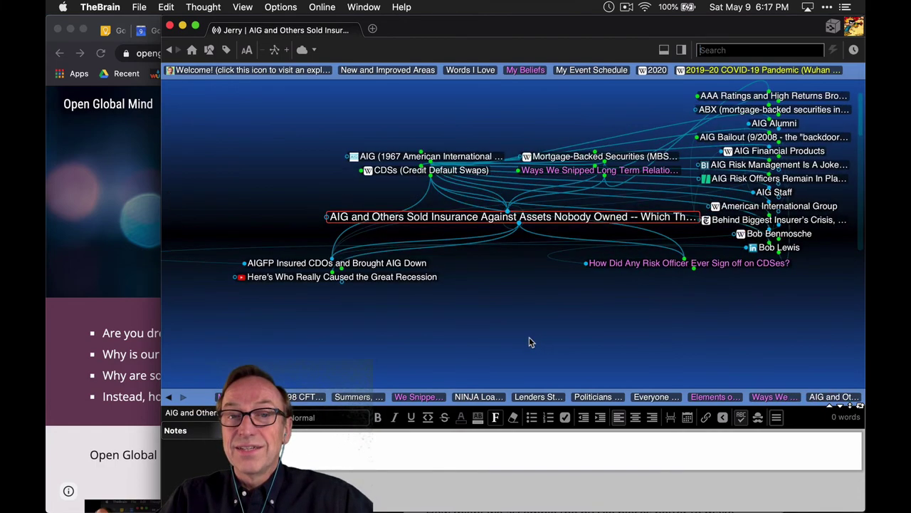
left_click(394, 171)
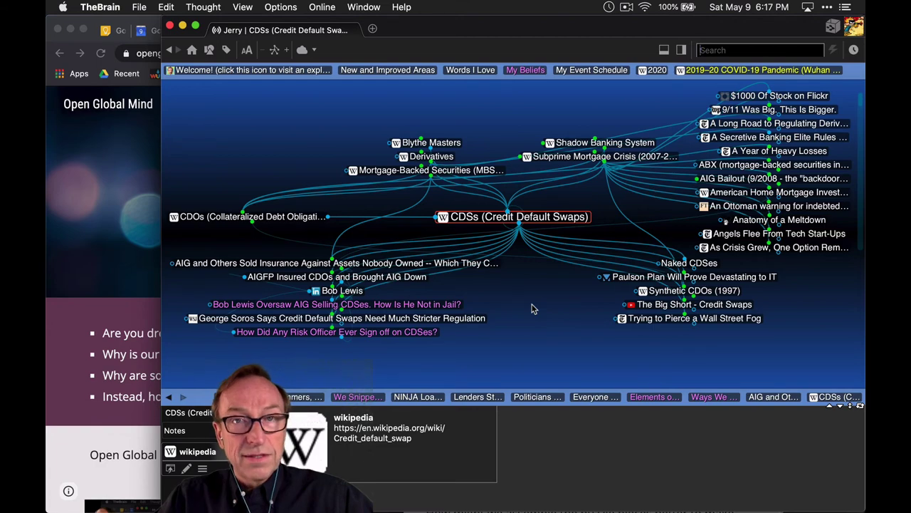
left_click(453, 265)
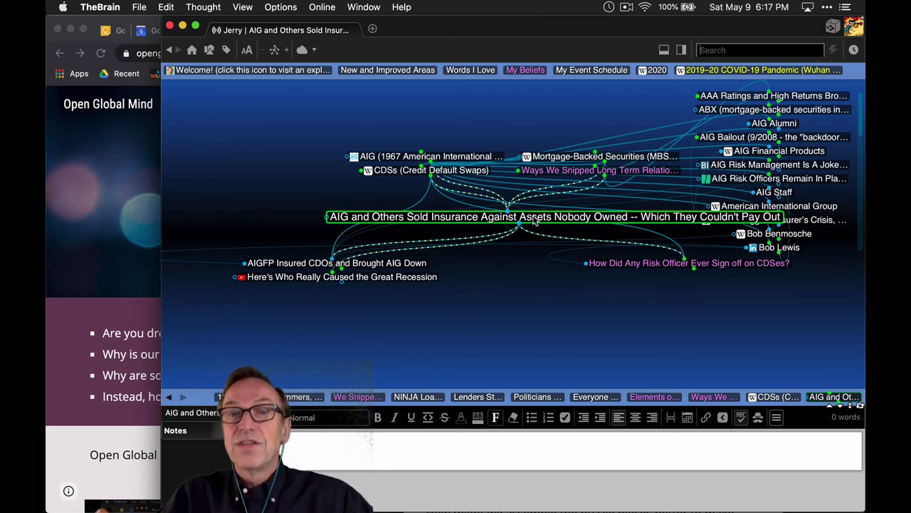
left_click(597, 263)
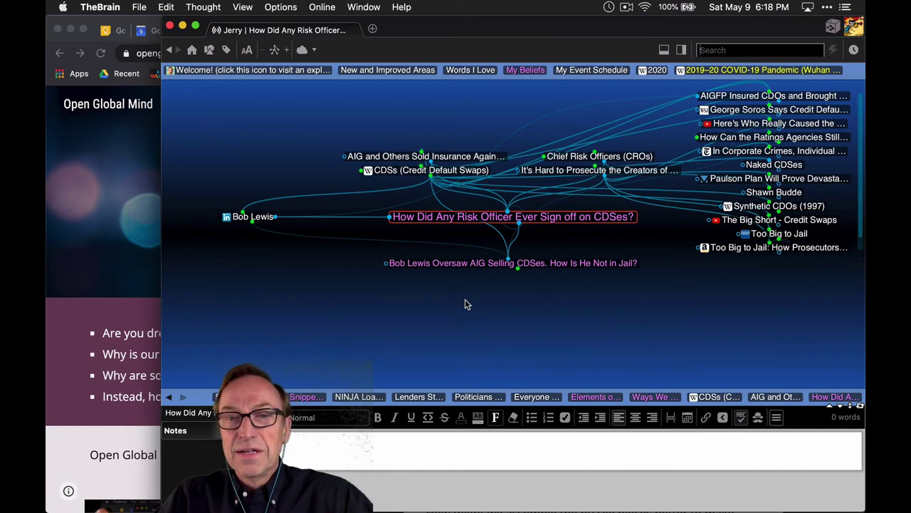
- Pass the AIG overseer and AIGFP Insured CDOs thoughts to reach Lenders Used to Know Their Clients
left_click(454, 264)
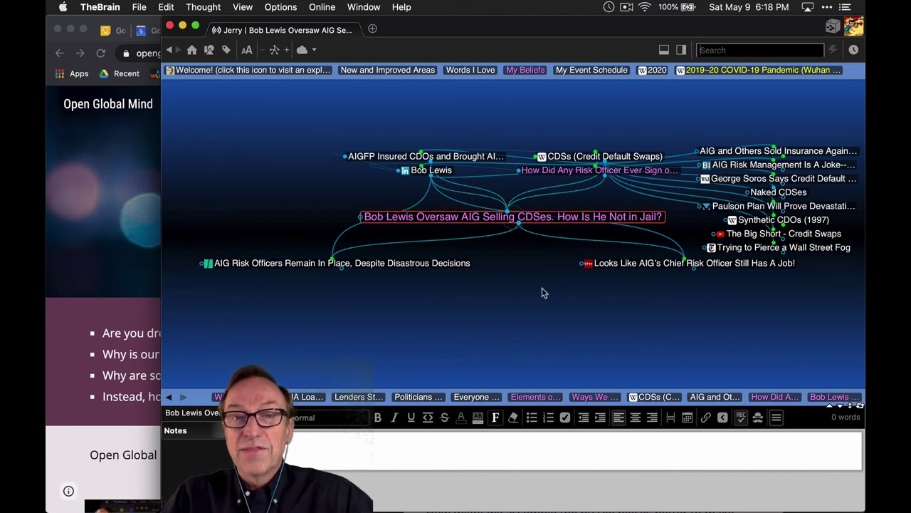
left_click(449, 156)
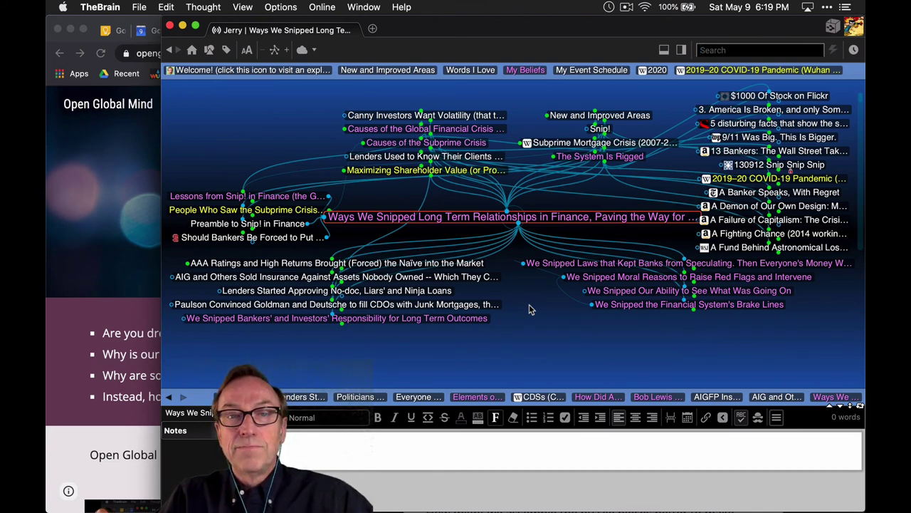
left_click(470, 158)
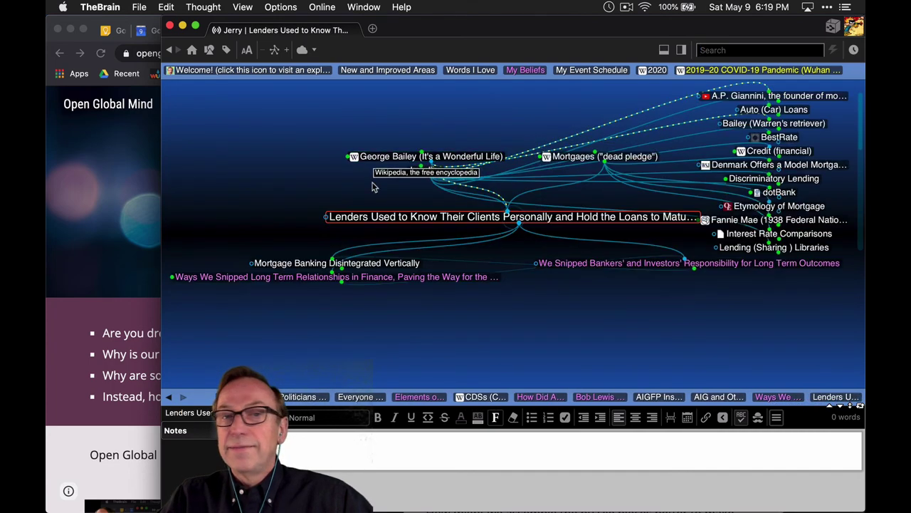
- Open the George Bailey character thought, then the Jimmy Stewart actor thought
left_click(389, 158)
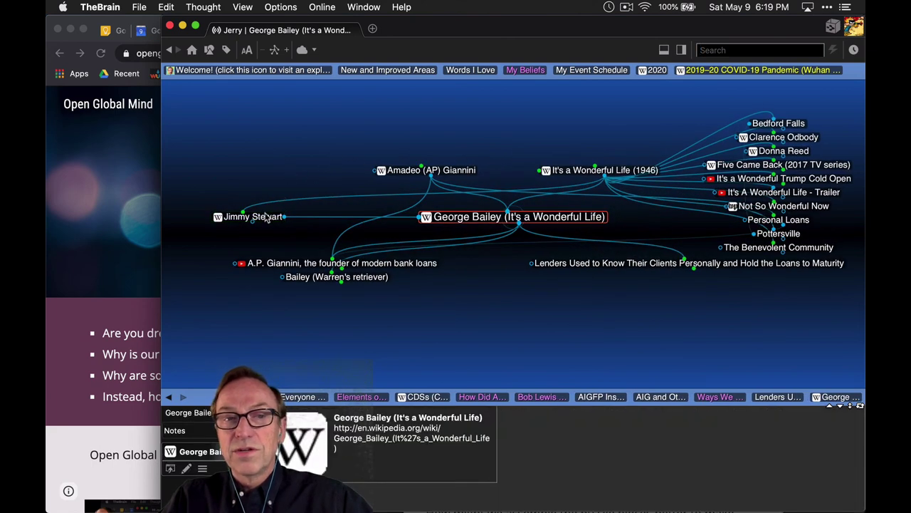
left_click(265, 221)
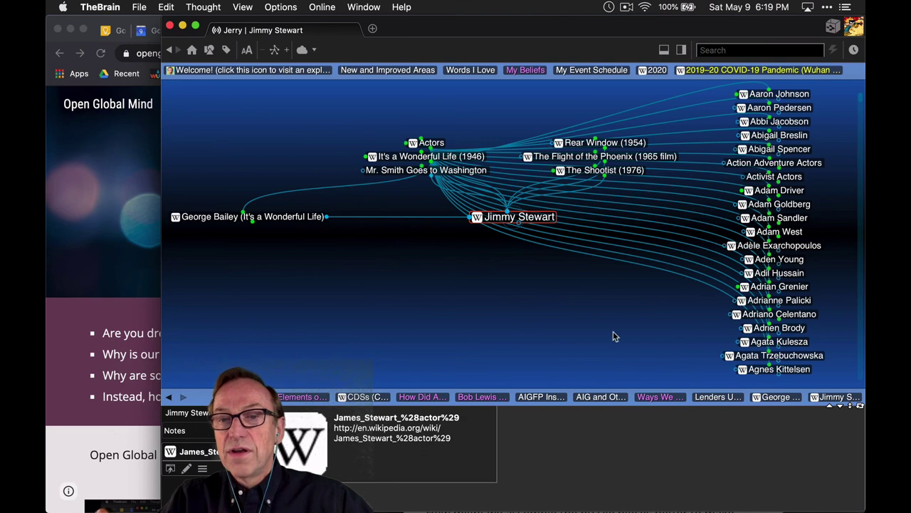
left_click(718, 397)
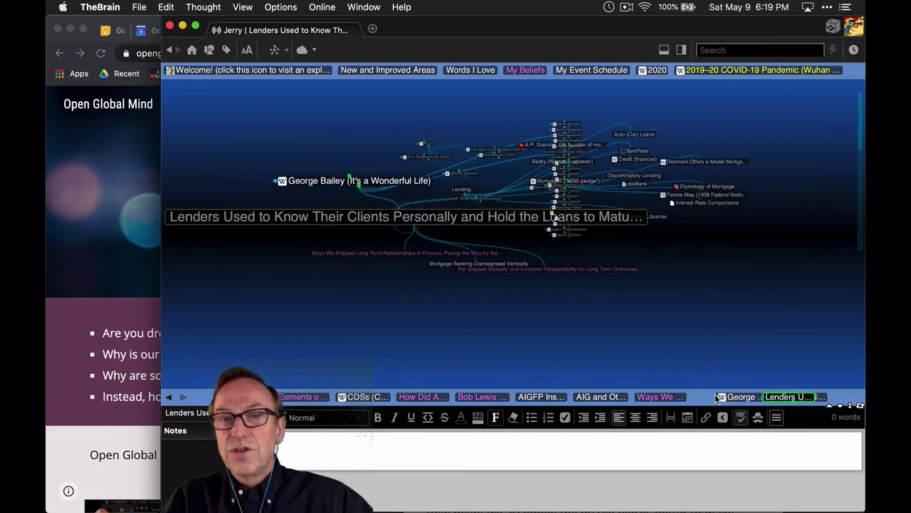